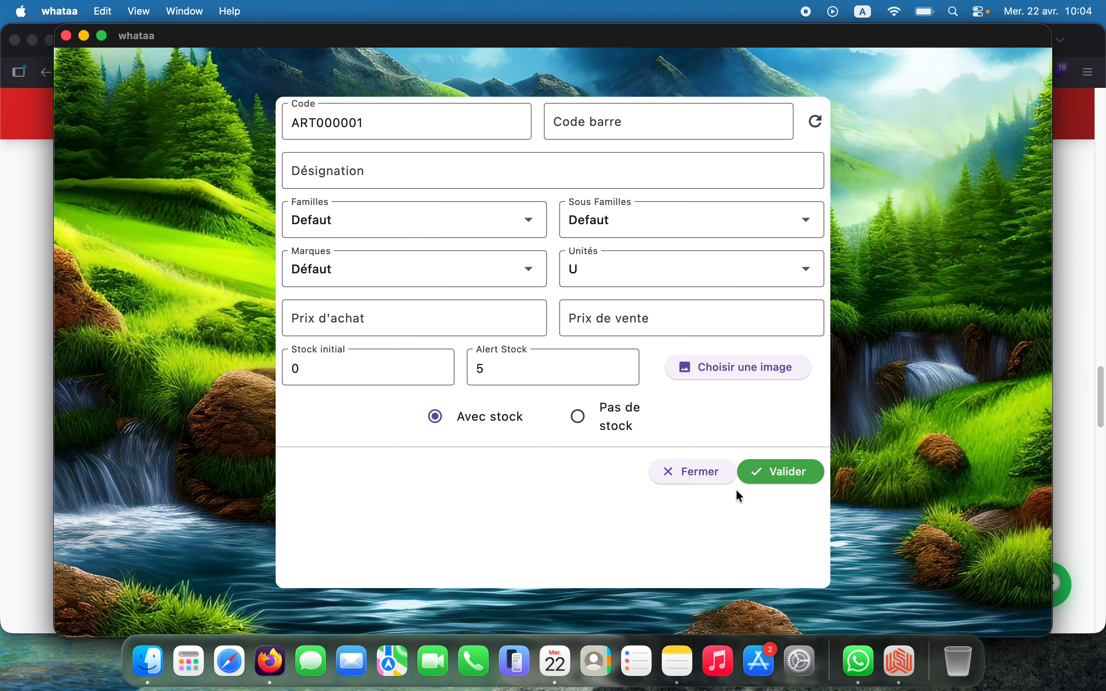
Focus the empty Code barre field on the new ART000001 article form
{"action": "left_click", "coordinate": [628, 133]}
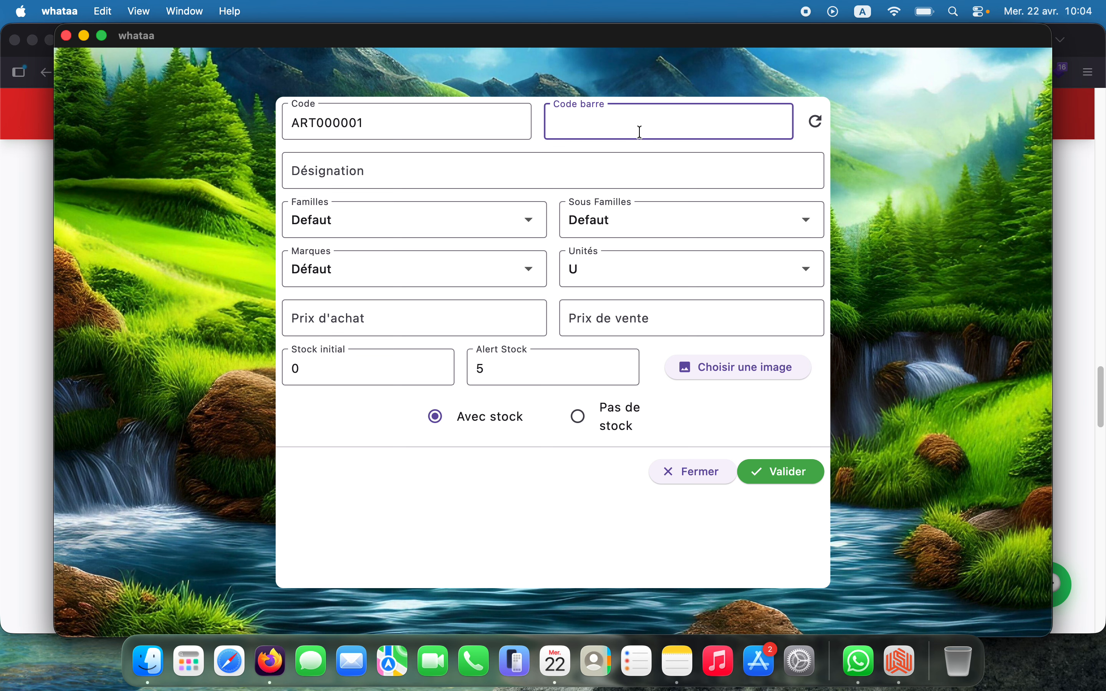
Save article Huile rouge with a generated barcode, purchase 600, sale 1000 and stock 20
{"action": "left_click", "coordinate": [815, 121]}
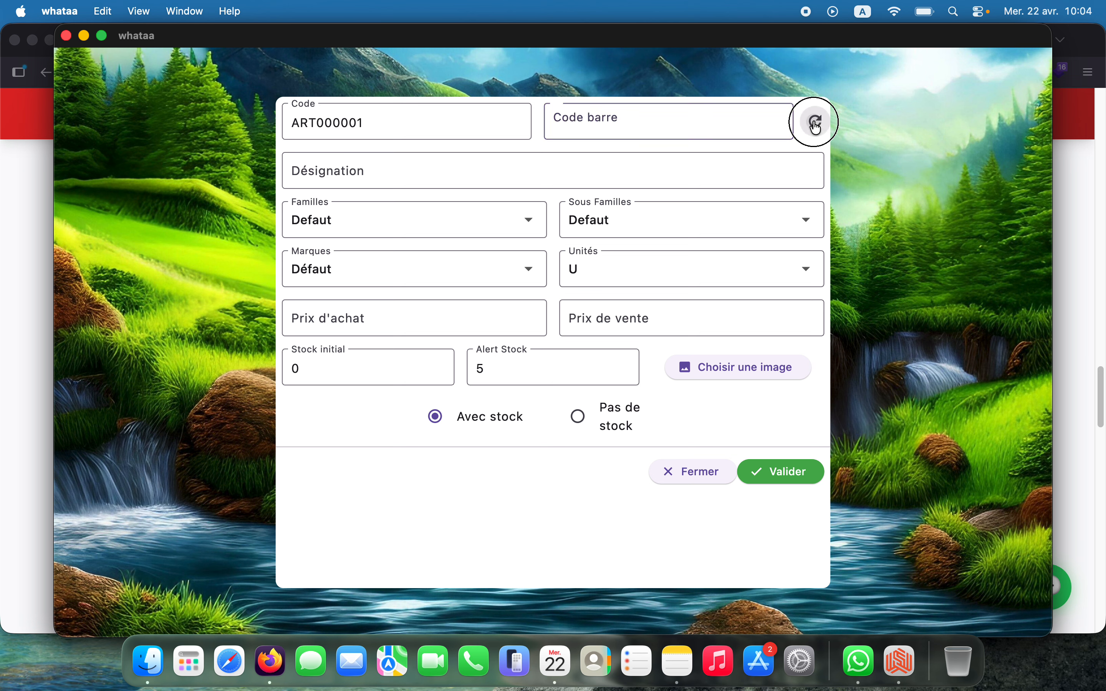
{"action": "left_click", "coordinate": [495, 183]}
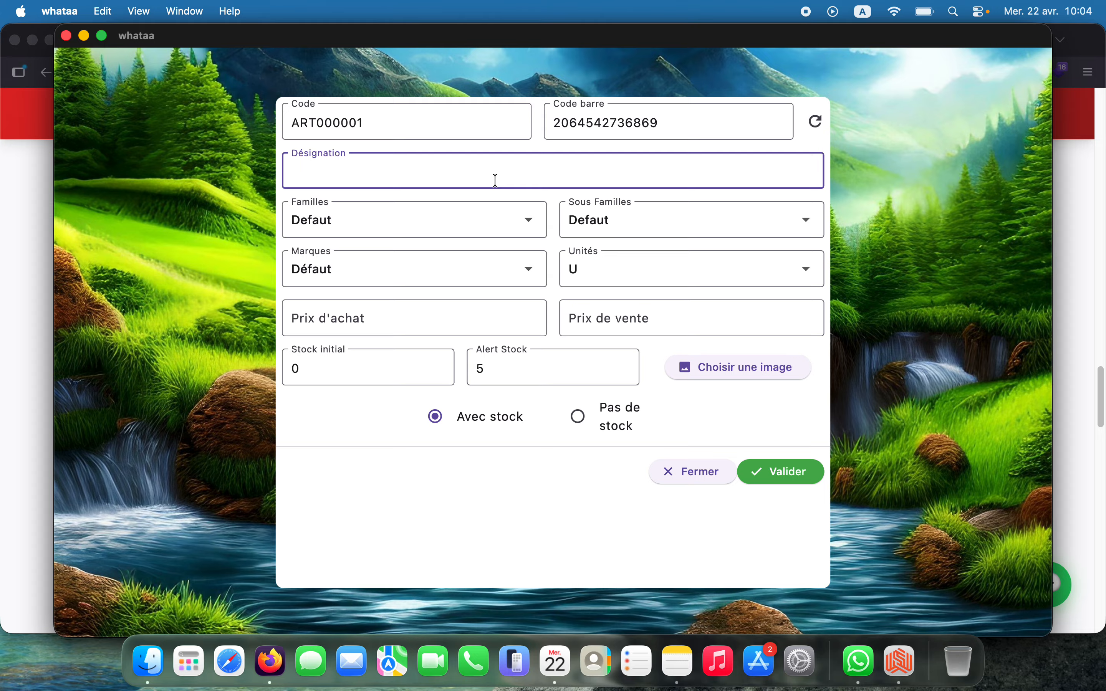
{"action": "type", "text": "Huile rouge"}
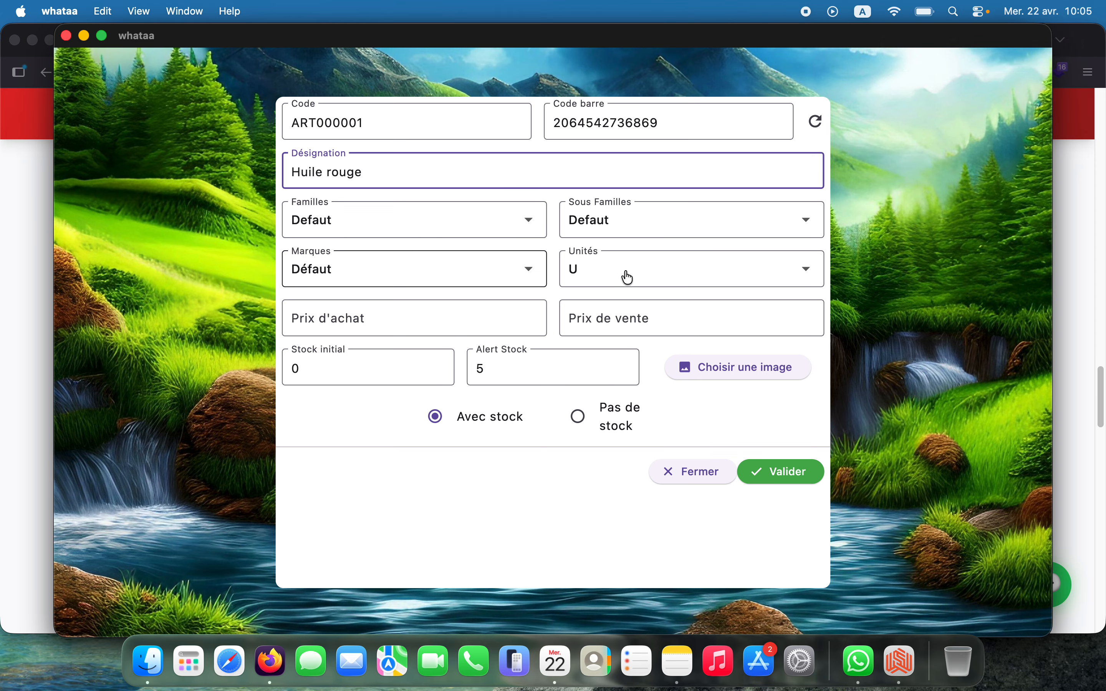
{"action": "left_click", "coordinate": [458, 326]}
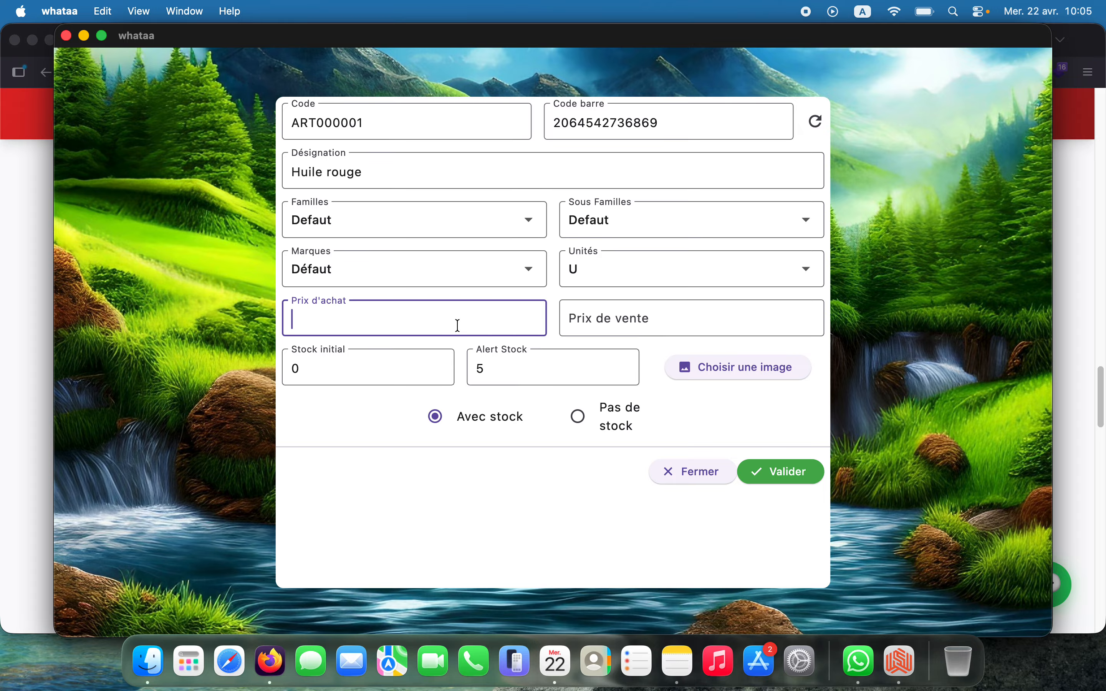
{"action": "type", "text": "600"}
{"action": "key", "text": "Tab"}
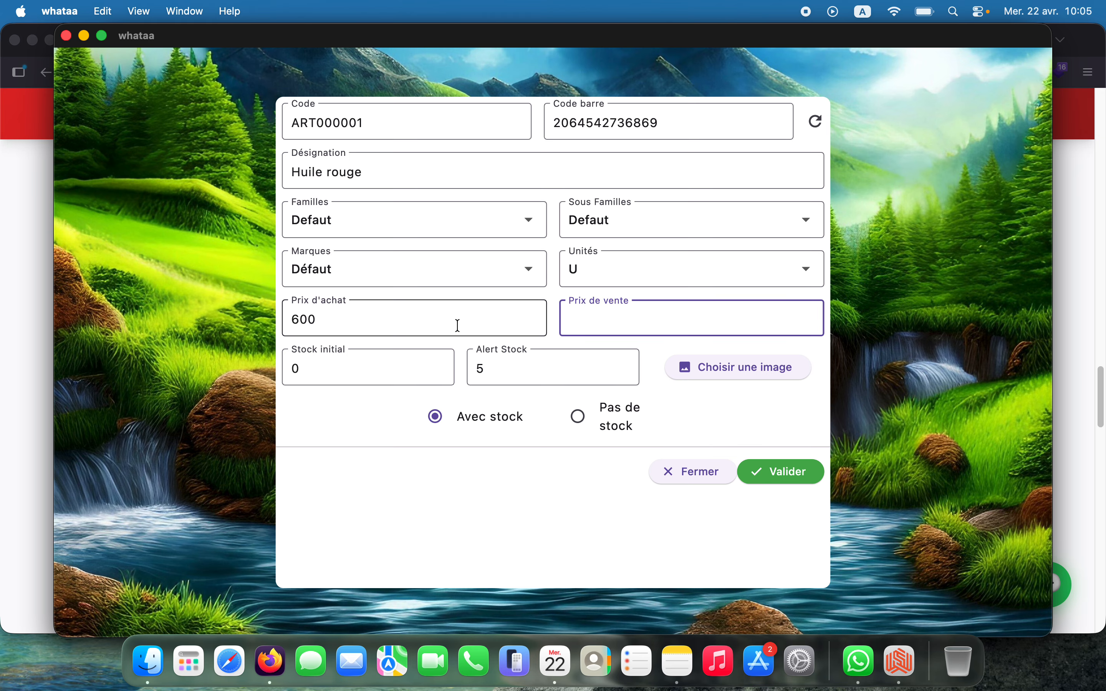
{"action": "type", "text": "1000"}
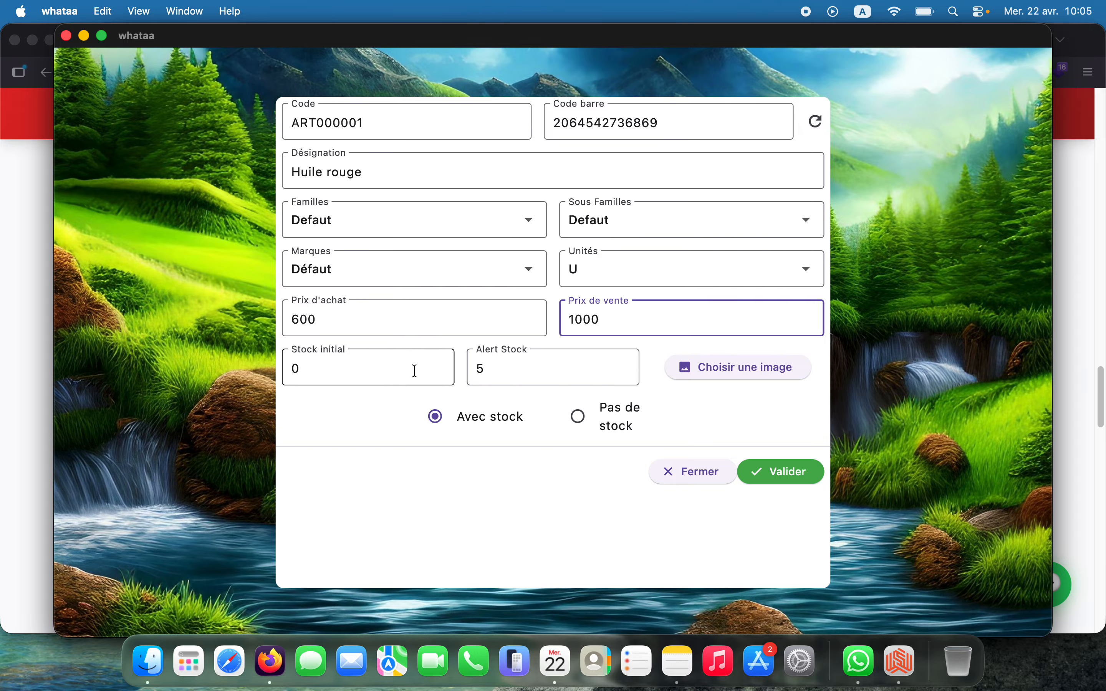
{"action": "double_click", "coordinate": [298, 368]}
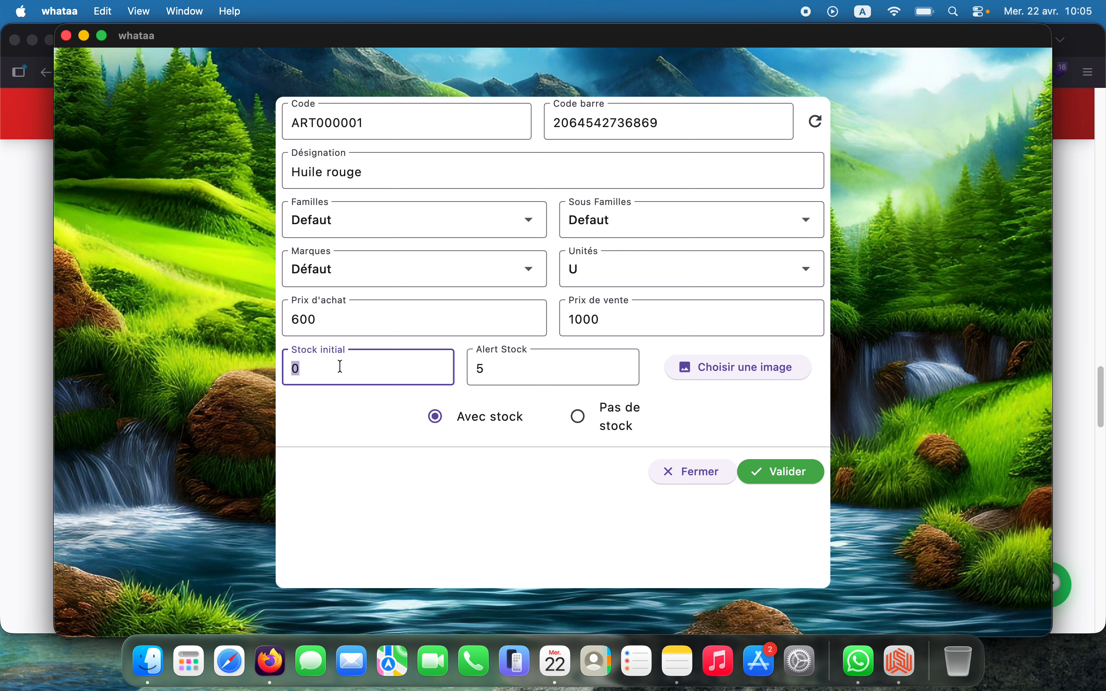
{"action": "type", "text": "20"}
{"action": "left_click", "coordinate": [779, 468]}
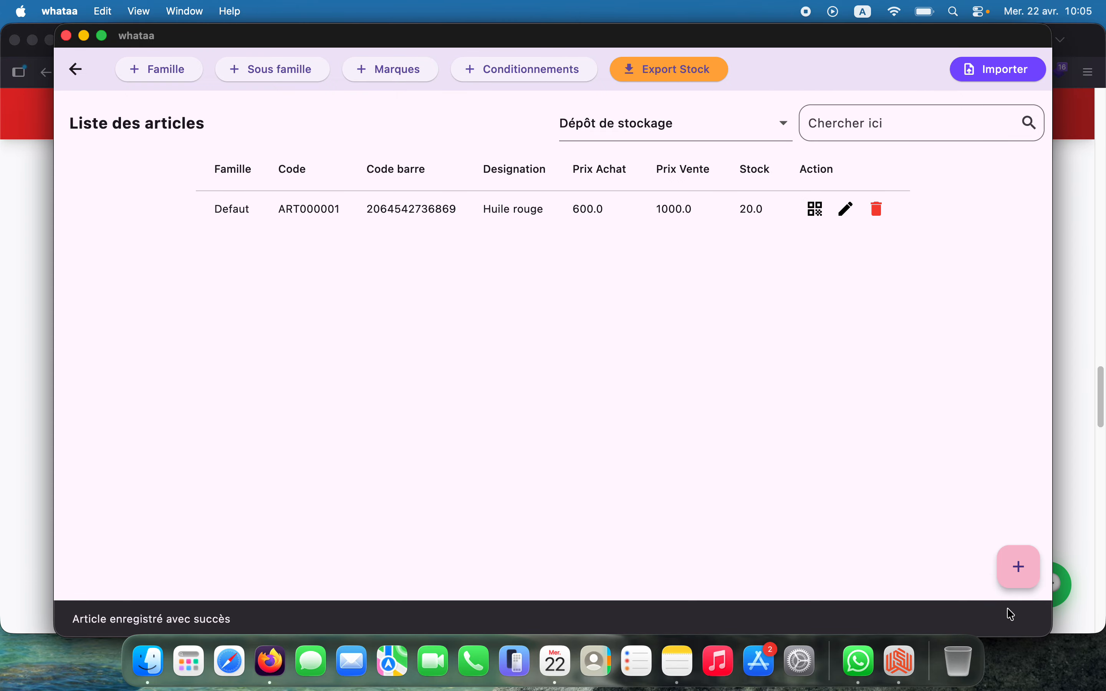
Start a fresh ART000002 article form with a newly generated barcode, discarding the first attempt
{"action": "left_click", "coordinate": [1009, 571]}
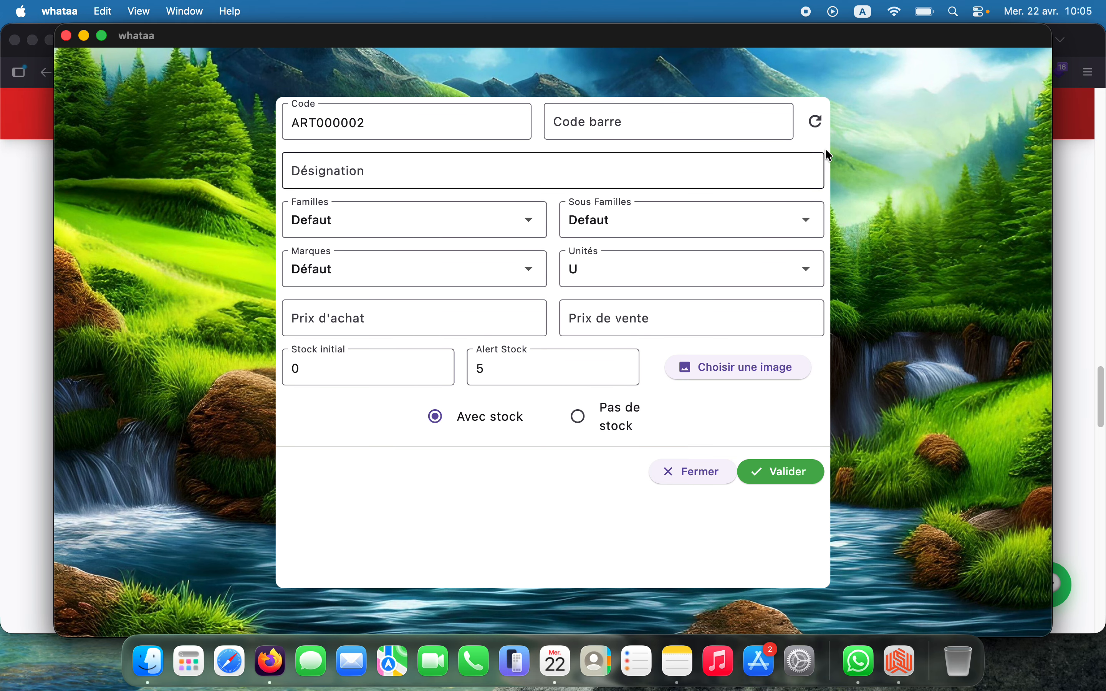
{"action": "left_click", "coordinate": [816, 123]}
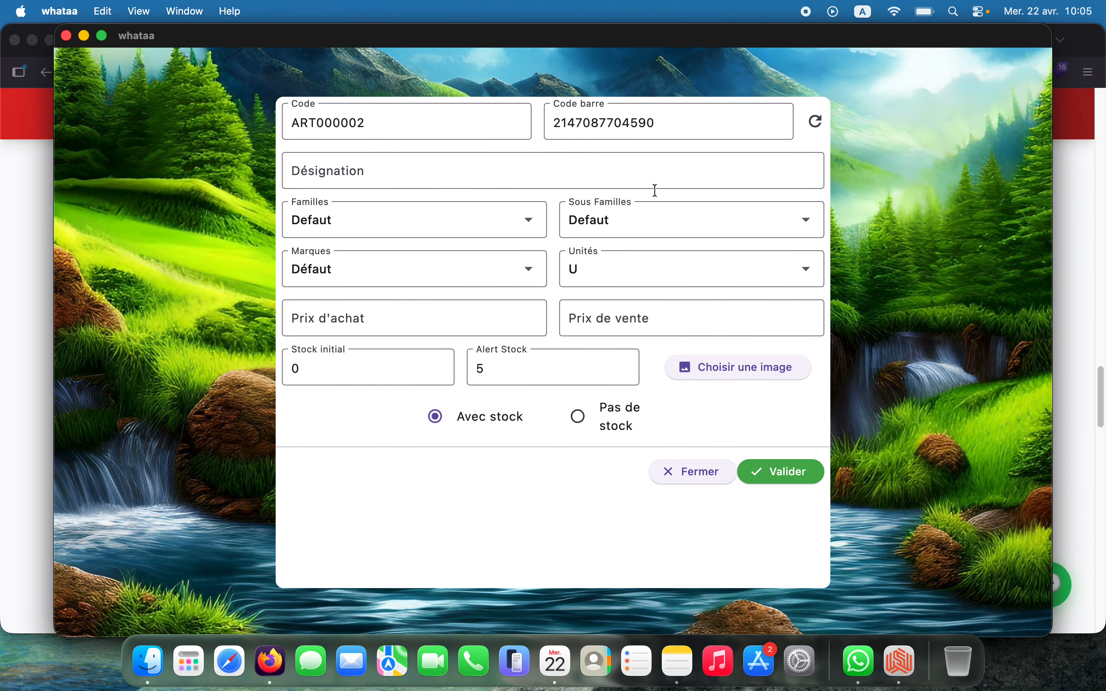
{"action": "left_click", "coordinate": [709, 476]}
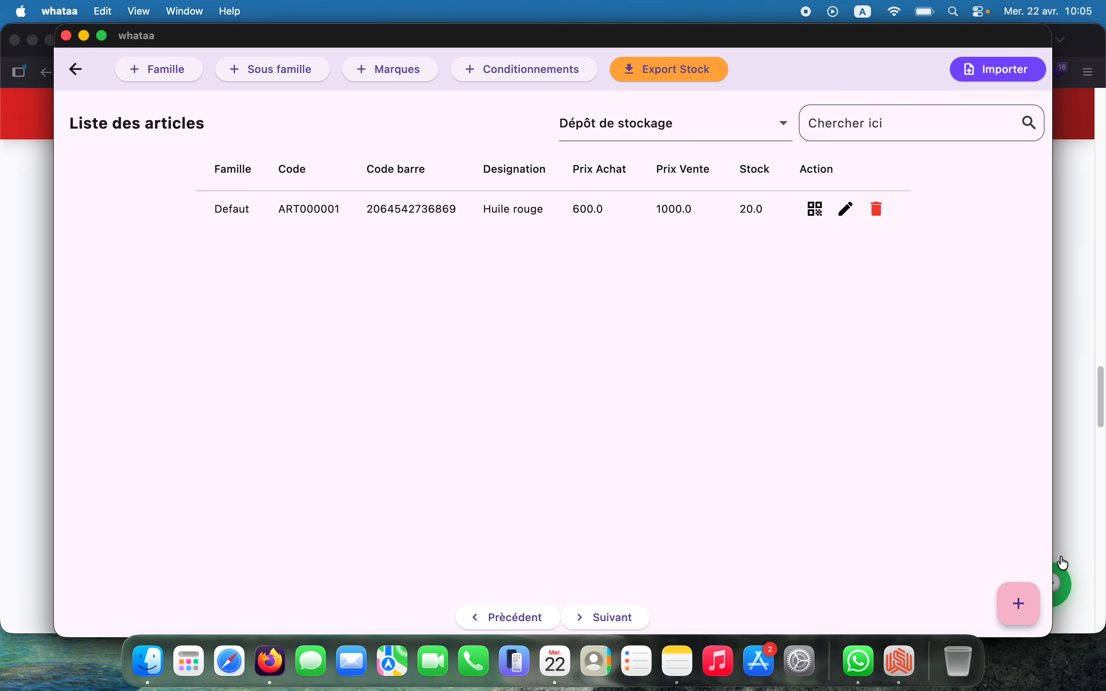
{"action": "left_click", "coordinate": [1006, 614]}
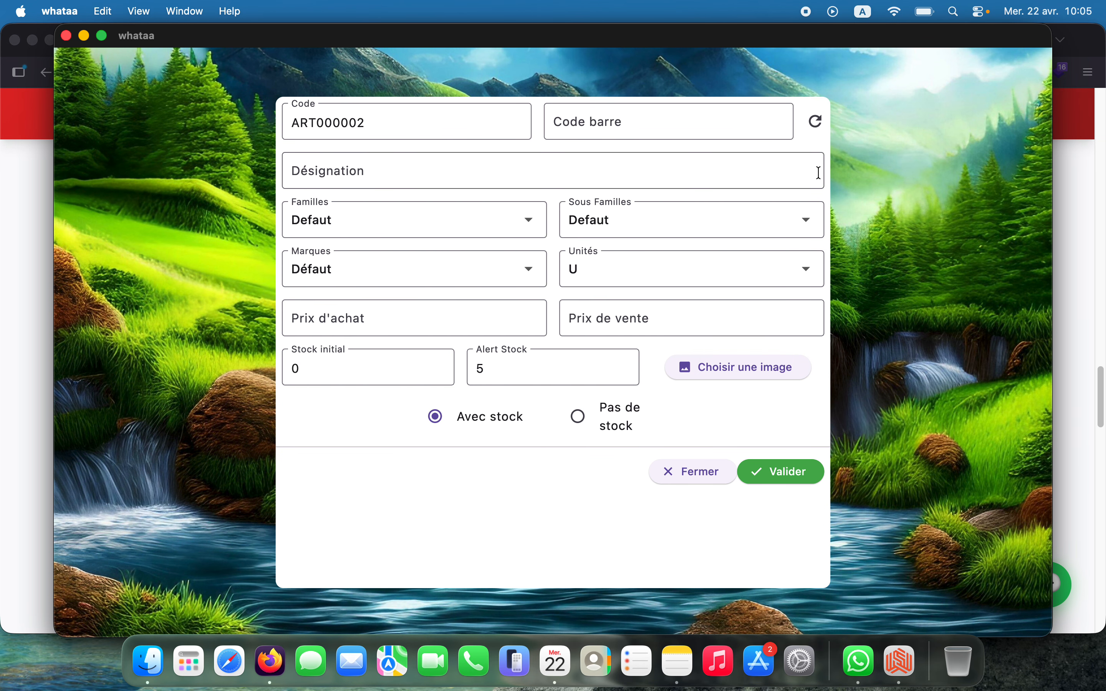
{"action": "left_click", "coordinate": [816, 121]}
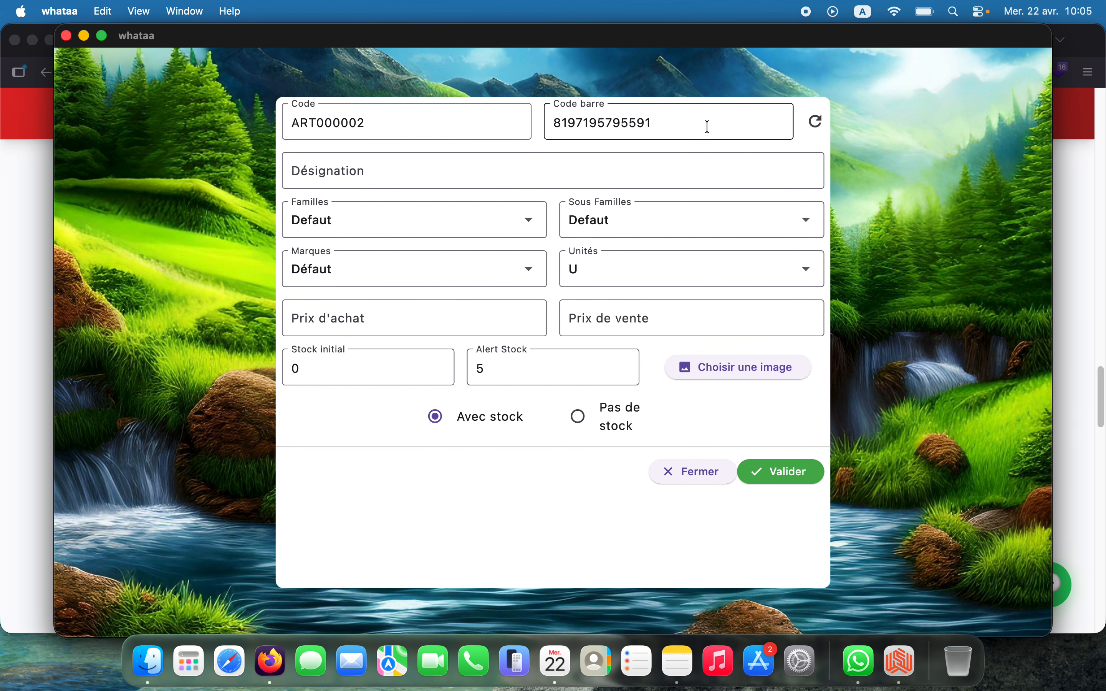
Enter designation ENTRETIEN, purchase price 2000 and sale price 5000
{"action": "left_click", "coordinate": [600, 162]}
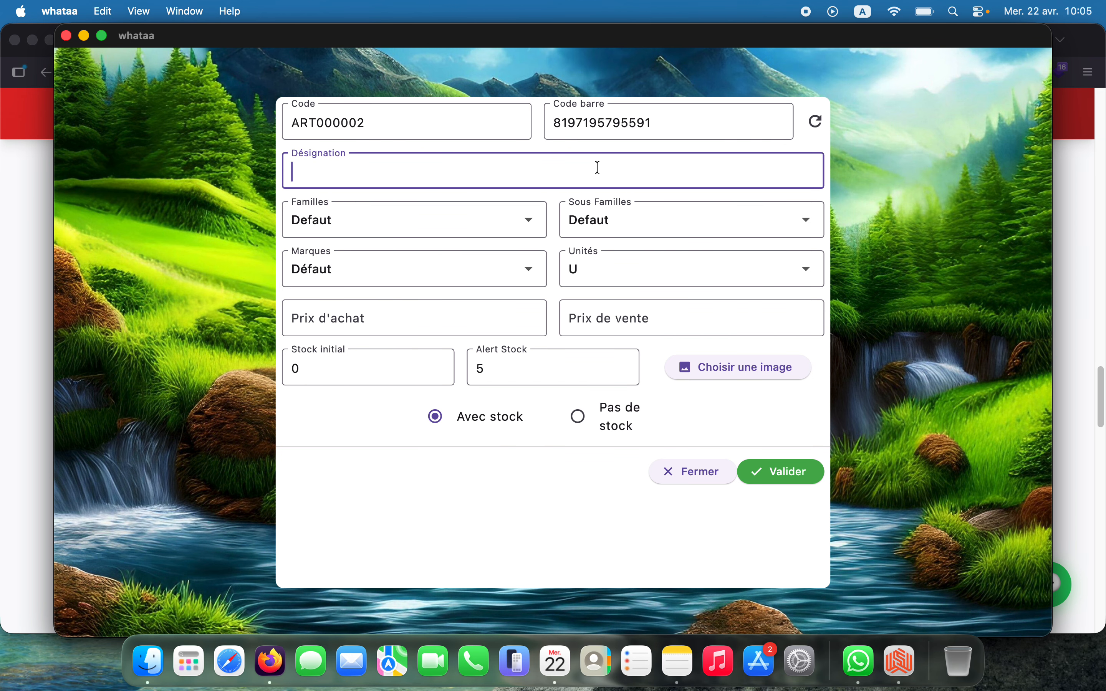
{"action": "type", "text": "ENTRETIEN"}
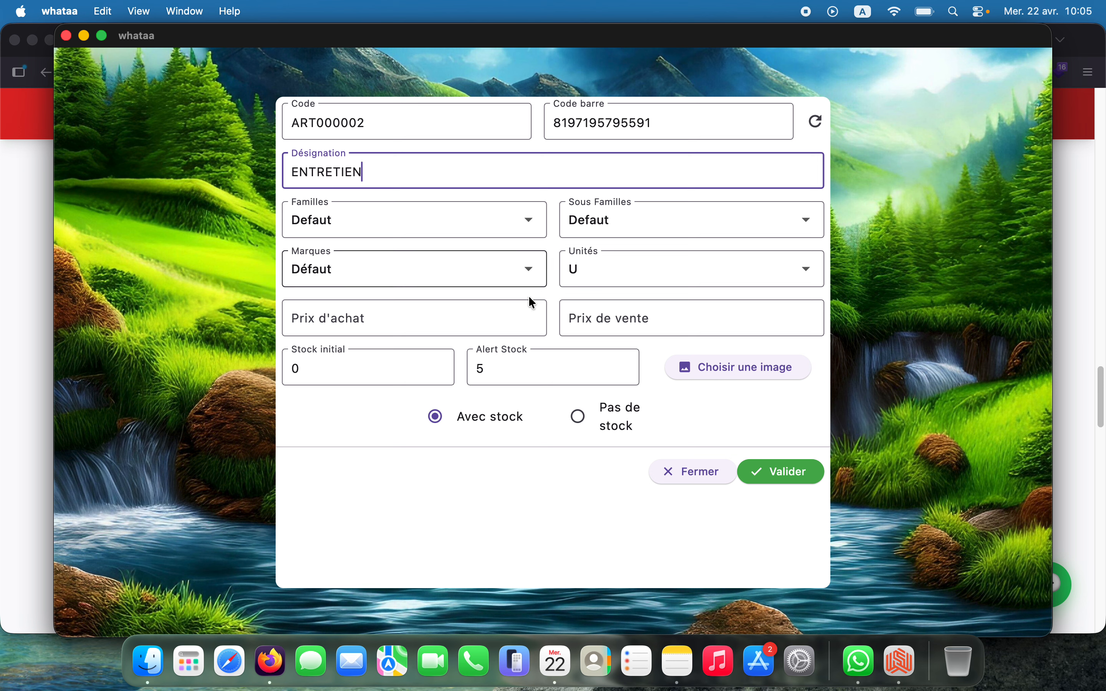
{"action": "left_click", "coordinate": [451, 314]}
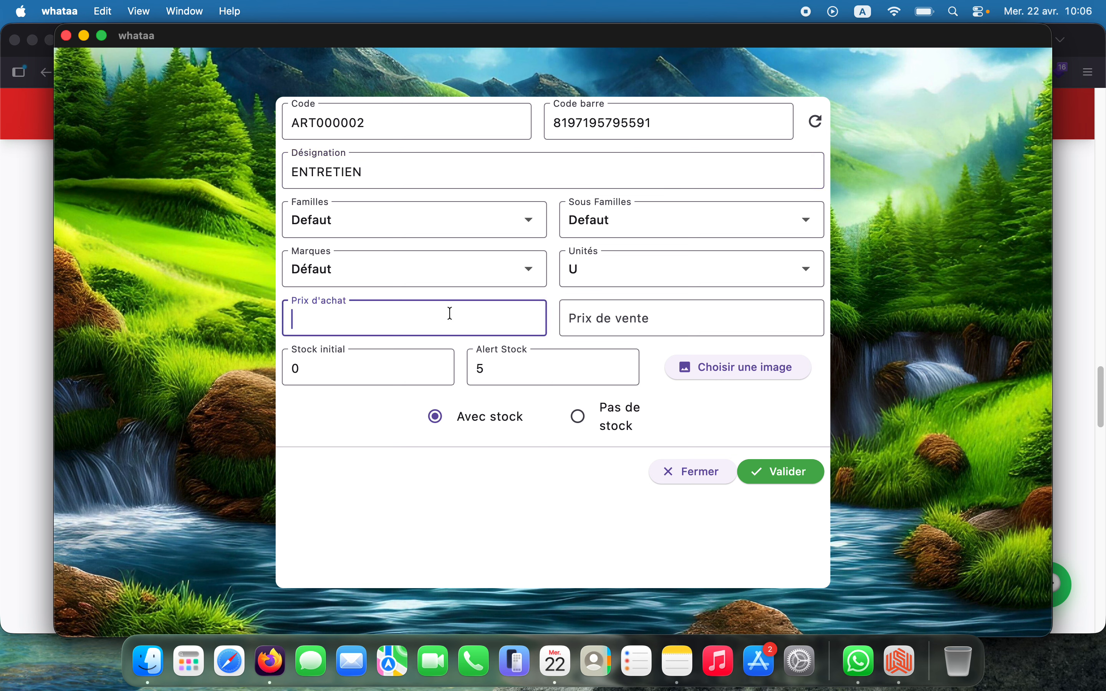
{"action": "type", "text": "2000"}
{"action": "key", "text": "Tab"}
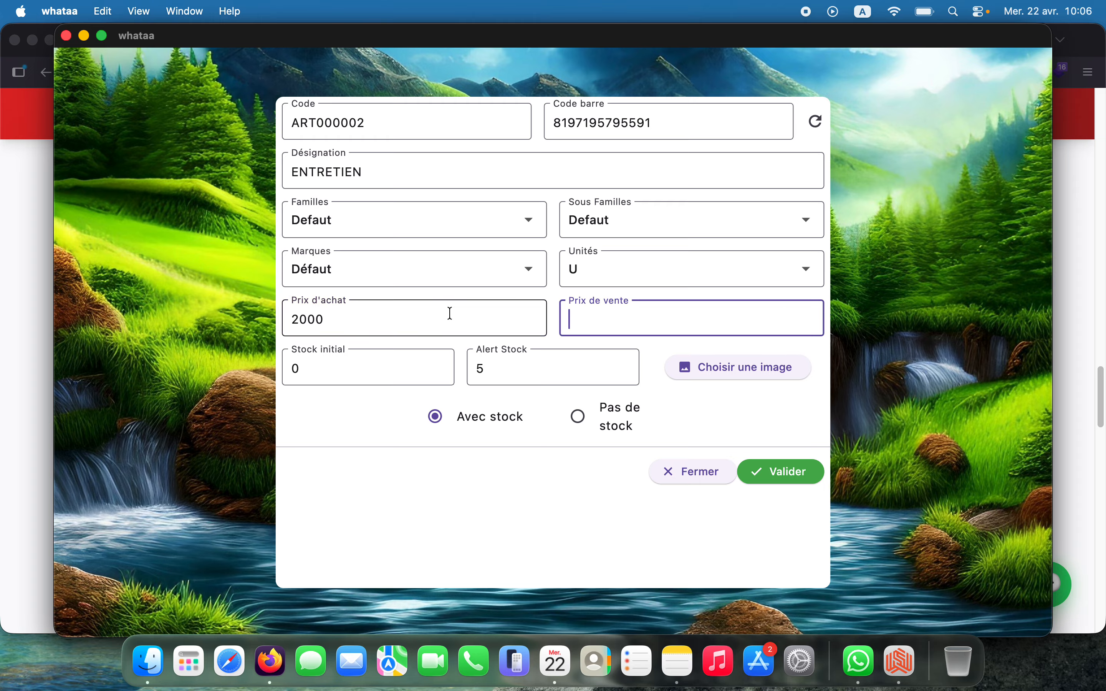
{"action": "type", "text": "5000"}
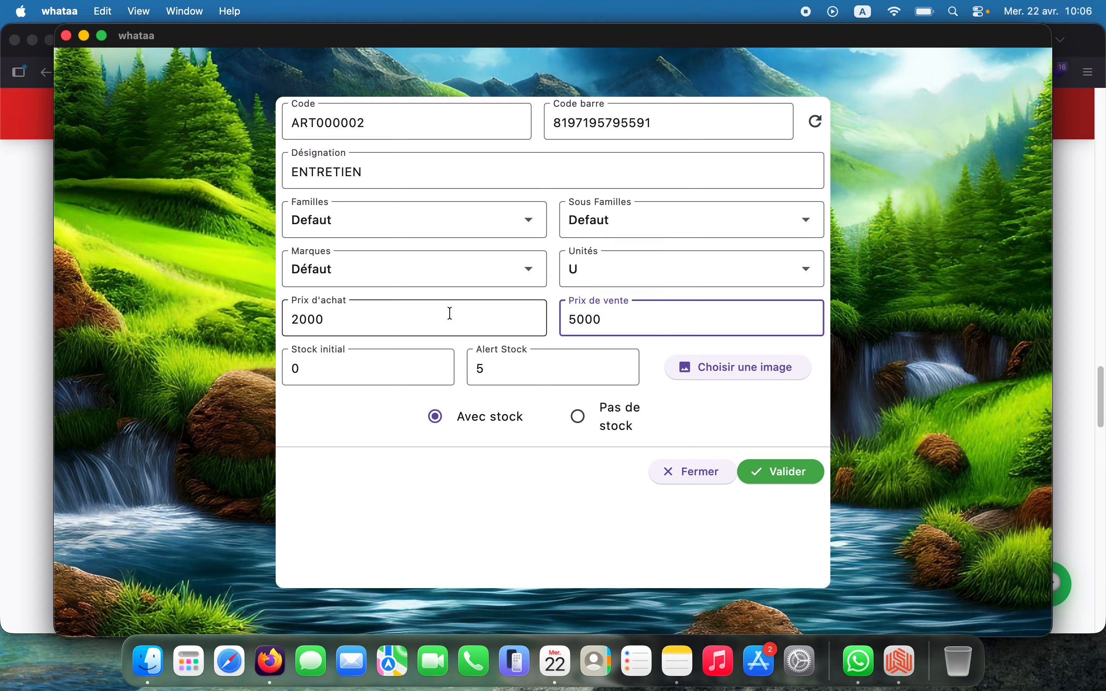
{"action": "left_click", "coordinate": [379, 367]}
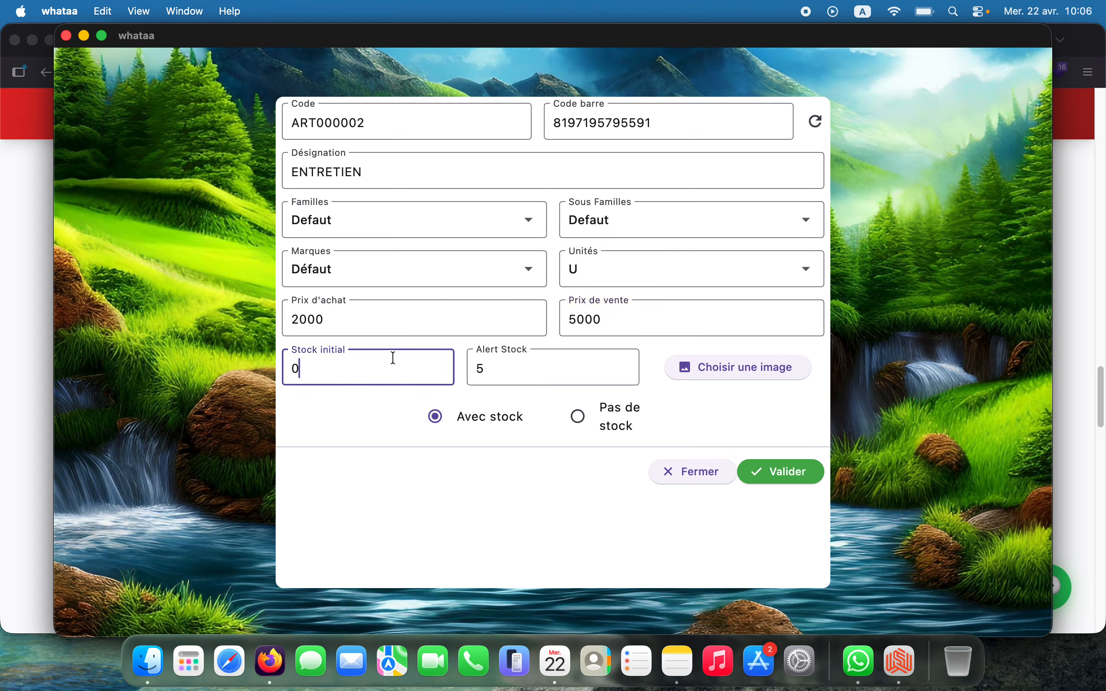
Save ENTRETIEN as a Pas de stock article, cancel the import attempt, and open Finder
{"action": "left_click", "coordinate": [578, 416]}
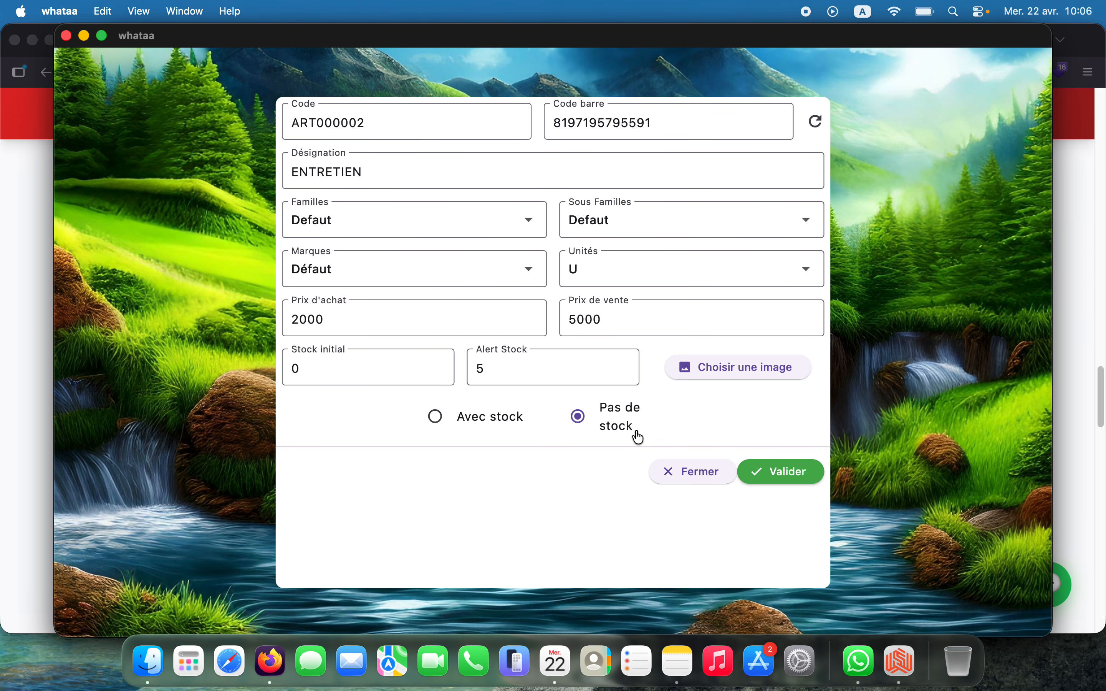
{"action": "left_click", "coordinate": [780, 477]}
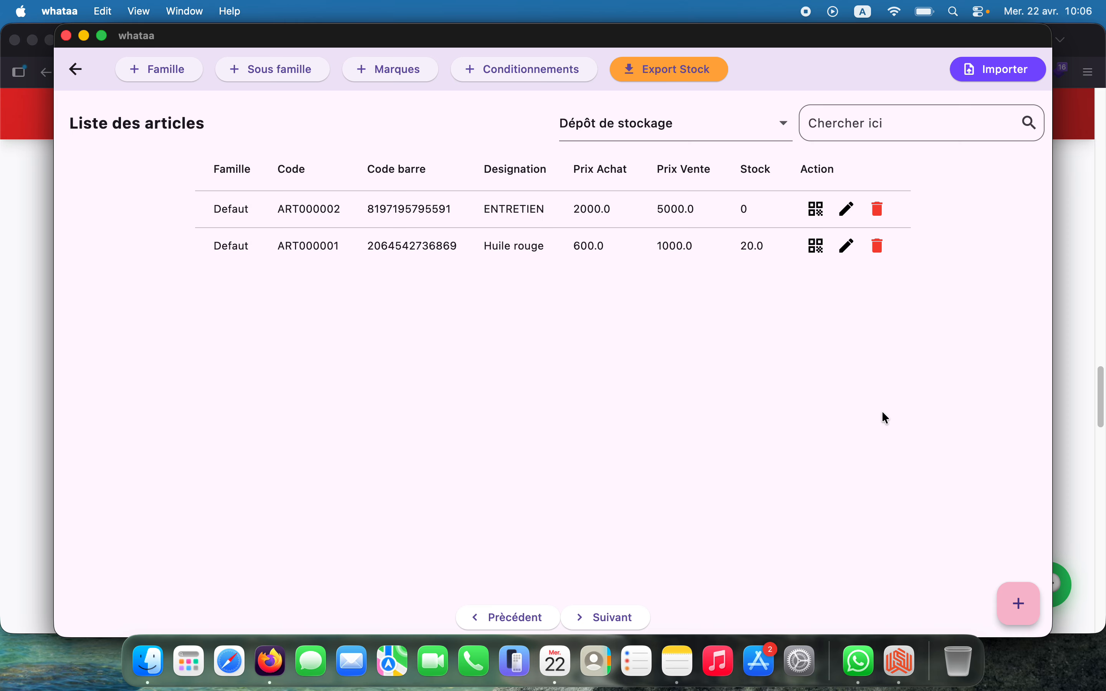
{"action": "left_click", "coordinate": [989, 74]}
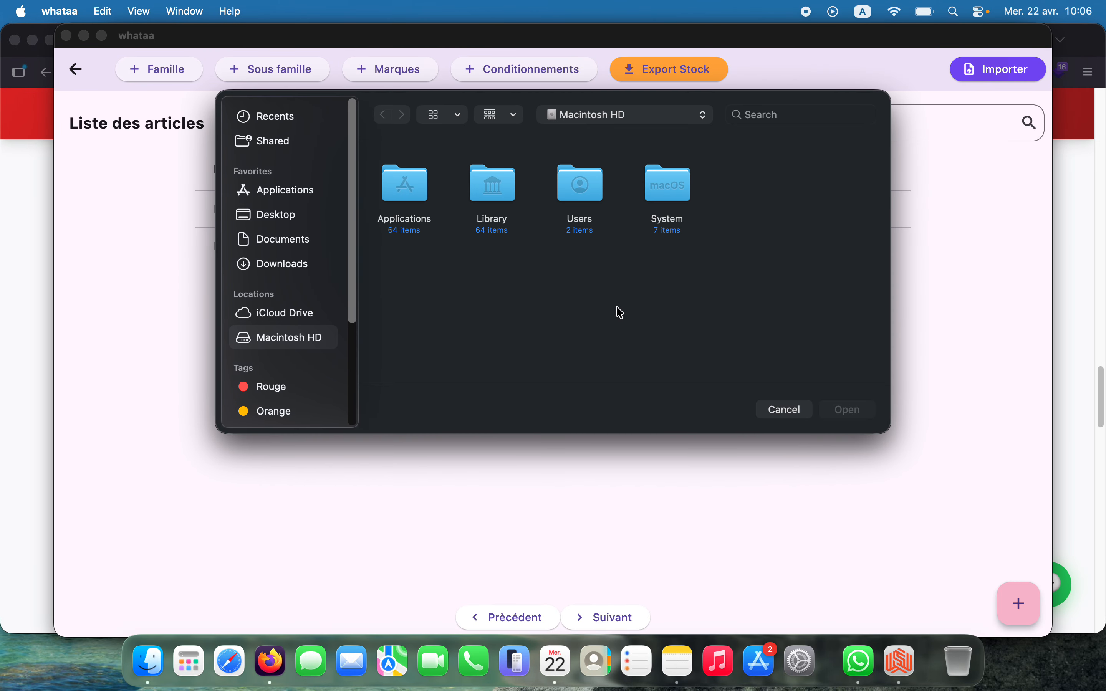
{"action": "left_click", "coordinate": [786, 409]}
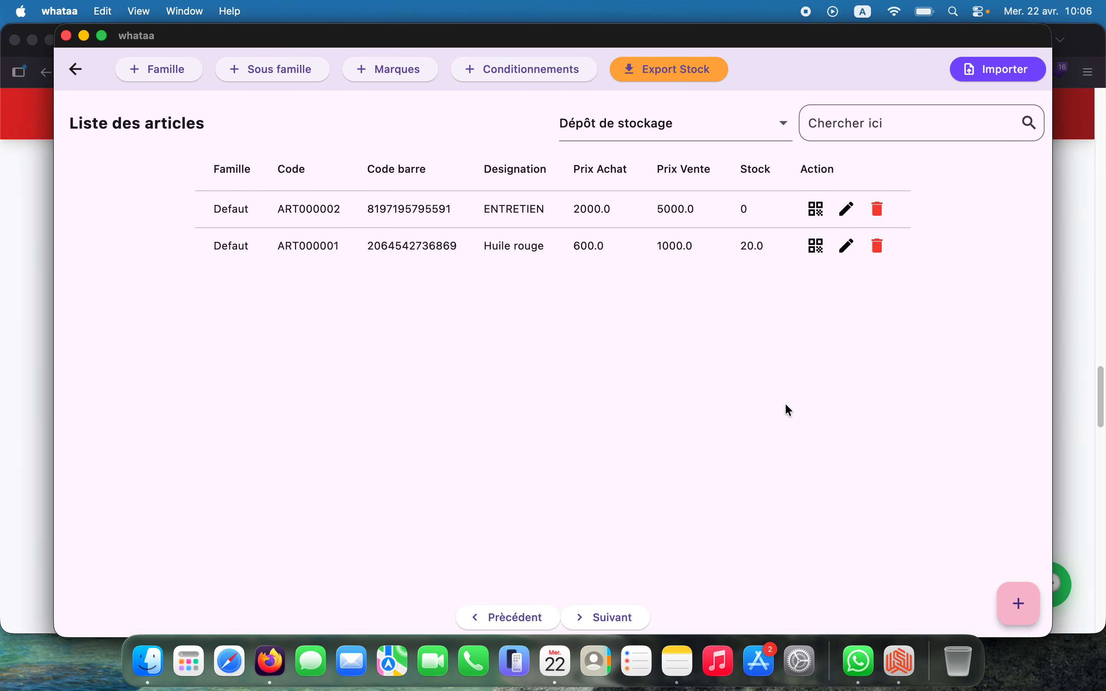
{"action": "left_click", "coordinate": [148, 662]}
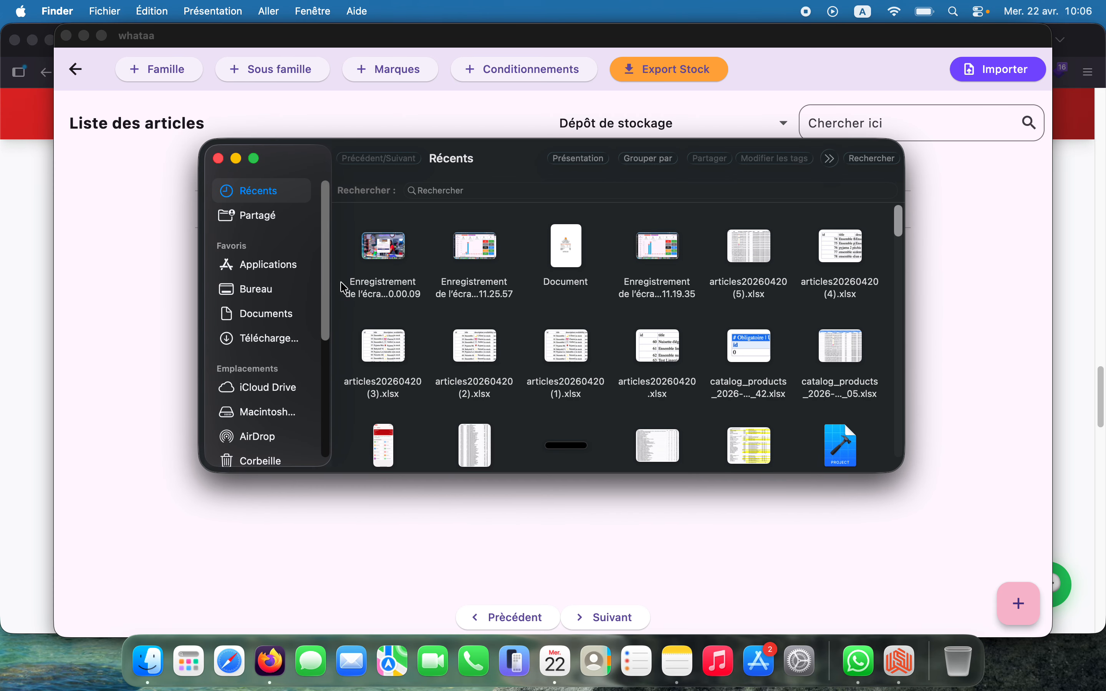
Browse to Documents > Docs in Finder and open mode-article.xlsx
{"action": "left_click", "coordinate": [283, 315]}
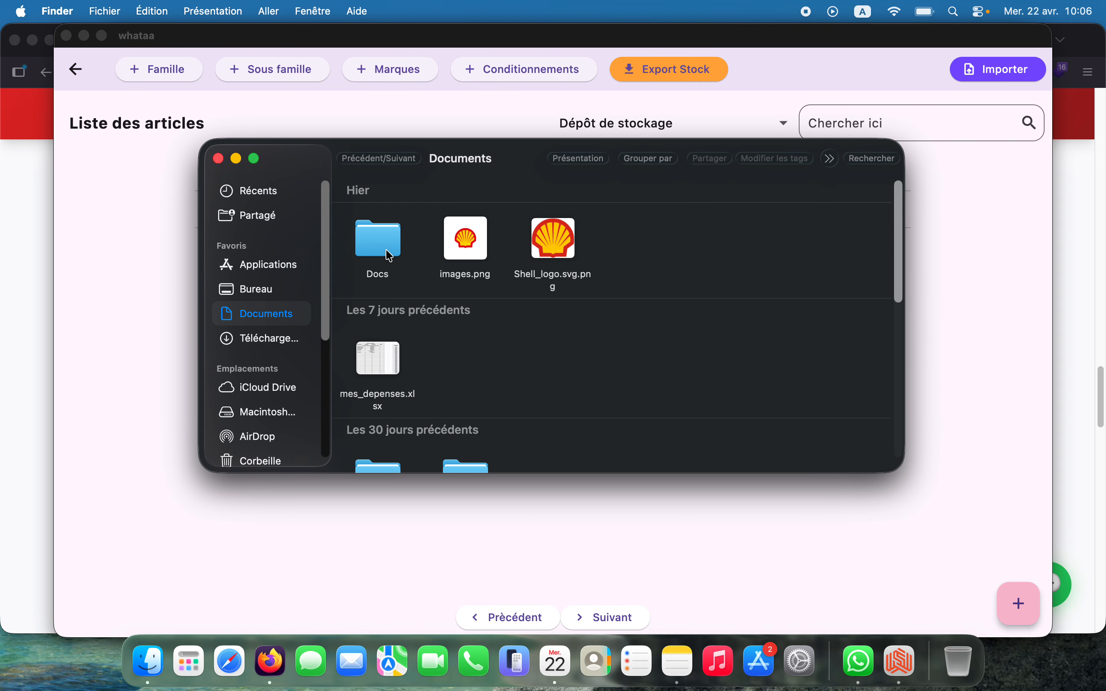
{"action": "scroll", "coordinate": [404, 316], "scroll_direction": "down", "scroll_amount": 2}
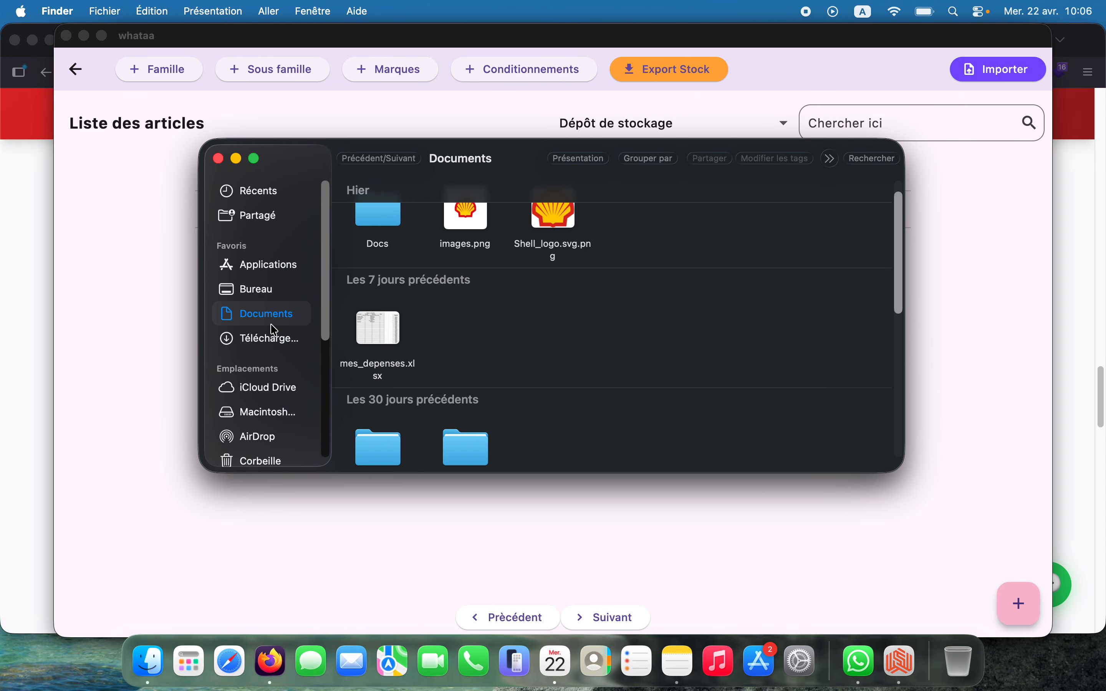
{"action": "left_click", "coordinate": [276, 340]}
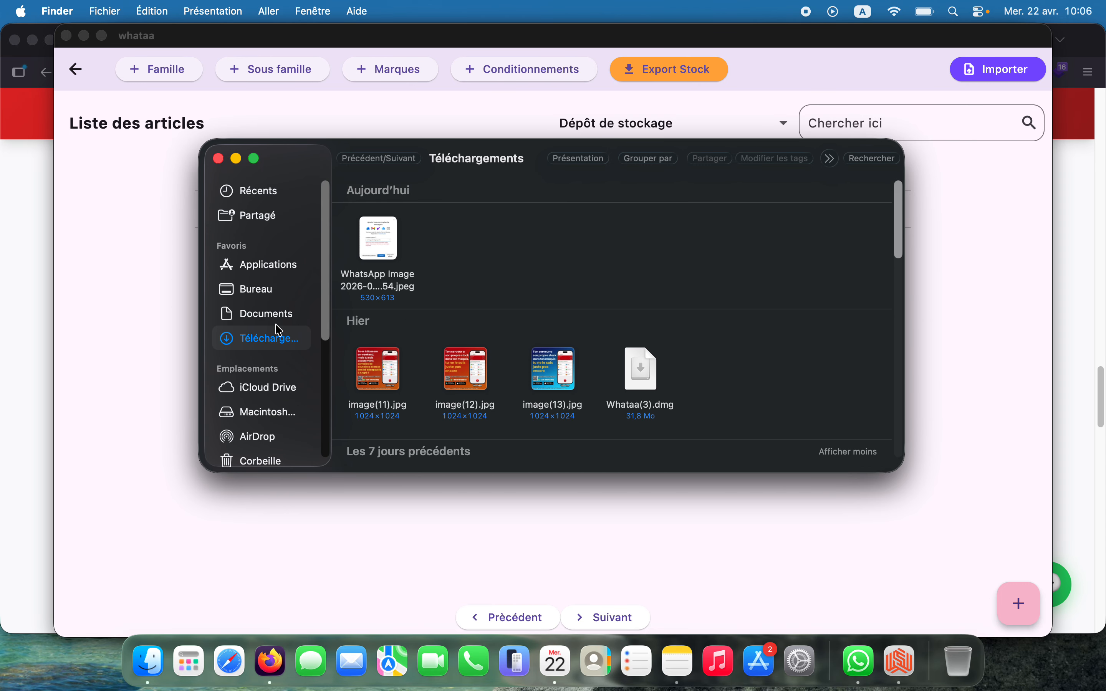
{"action": "left_click", "coordinate": [276, 322]}
{"action": "double_click", "coordinate": [382, 208]}
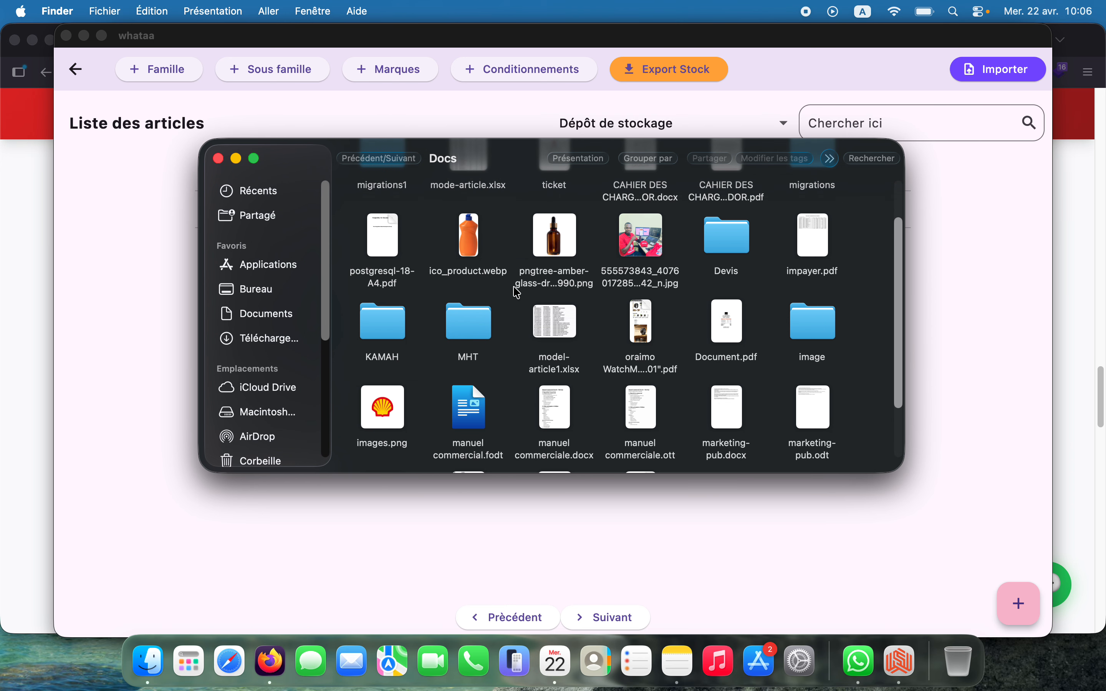
{"action": "scroll", "coordinate": [593, 320], "scroll_direction": "up", "scroll_amount": 2}
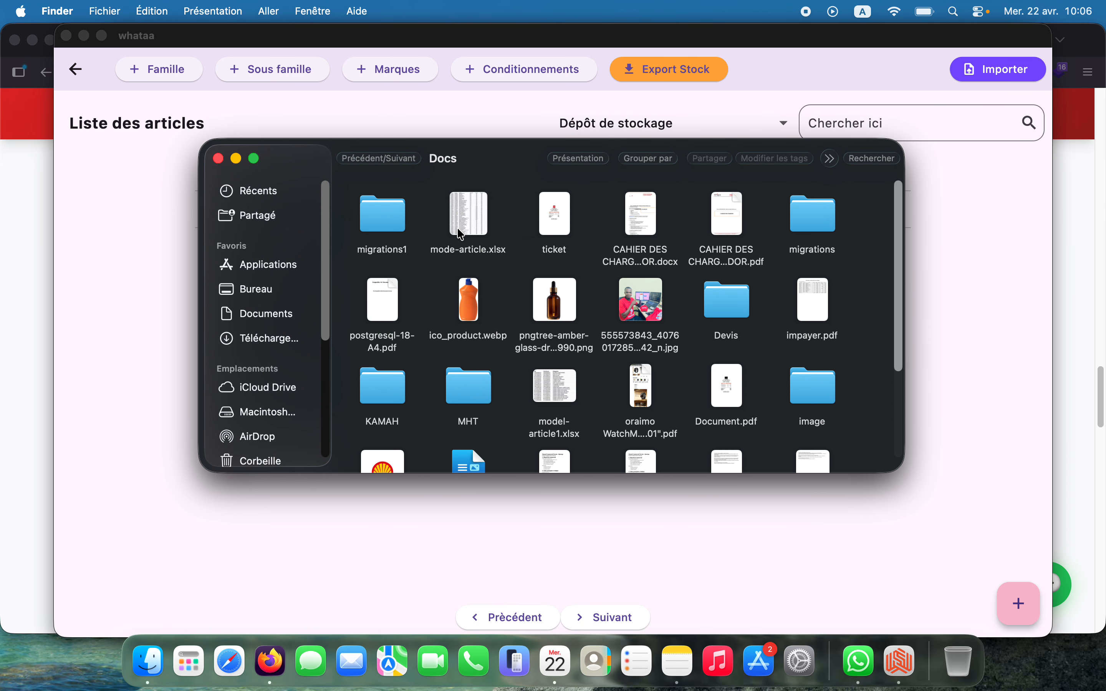
{"action": "left_click", "coordinate": [469, 220]}
{"action": "double_click", "coordinate": [469, 220]}
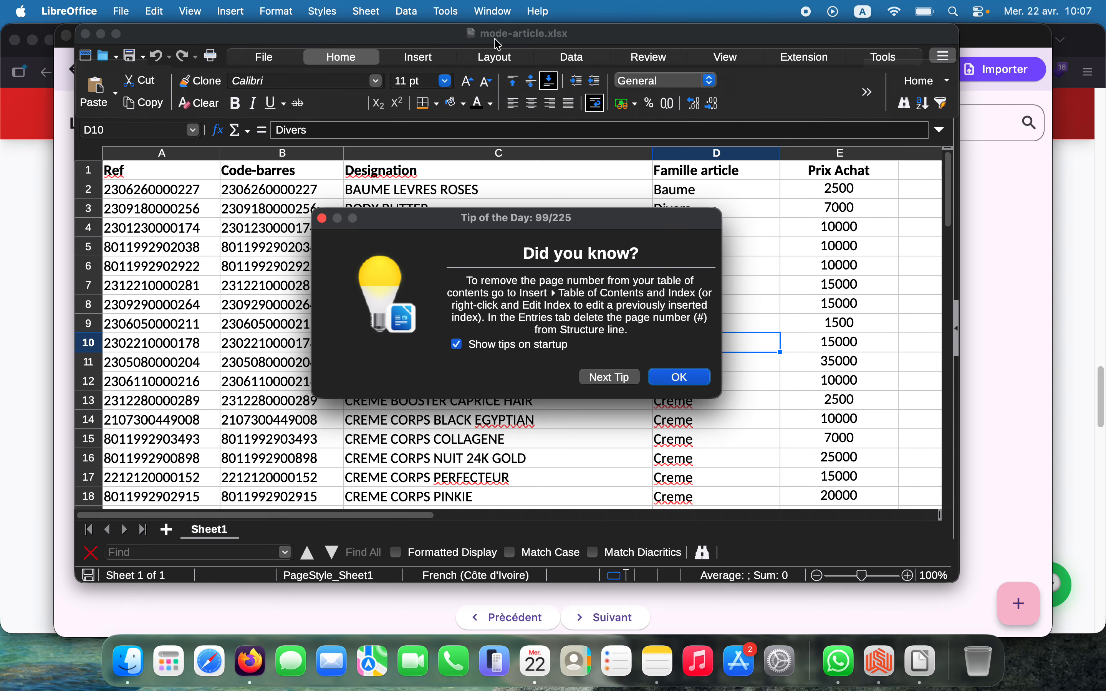
Dismiss Tip of the Day and maximise the Calc window
{"action": "left_click", "coordinate": [678, 378]}
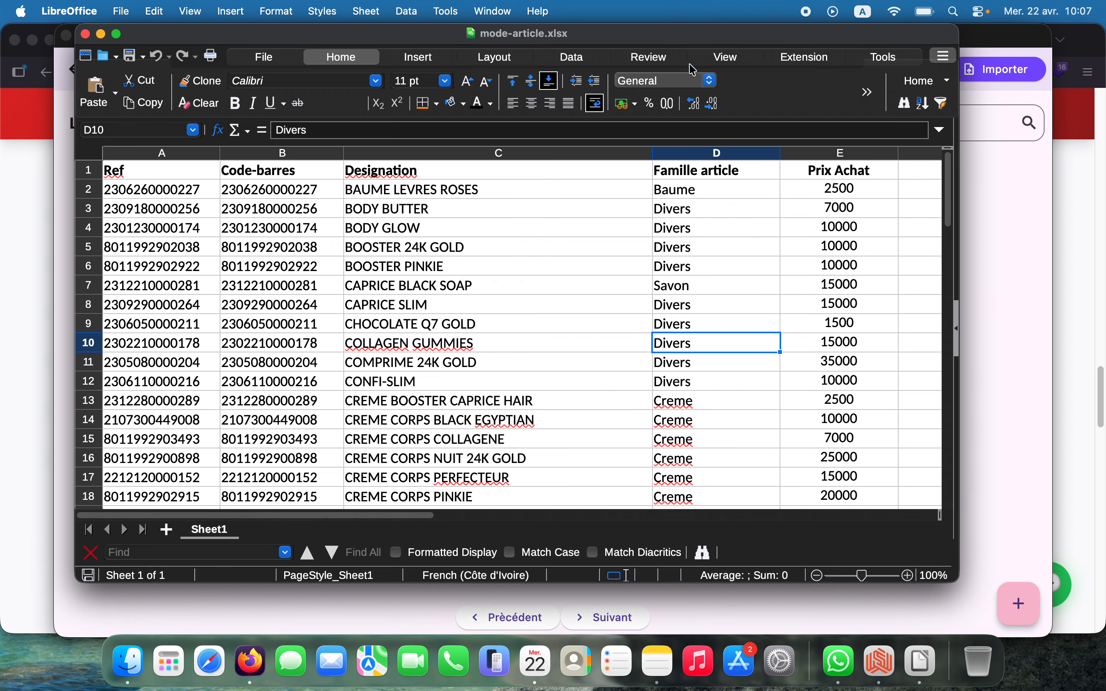
{"action": "double_click", "coordinate": [688, 41]}
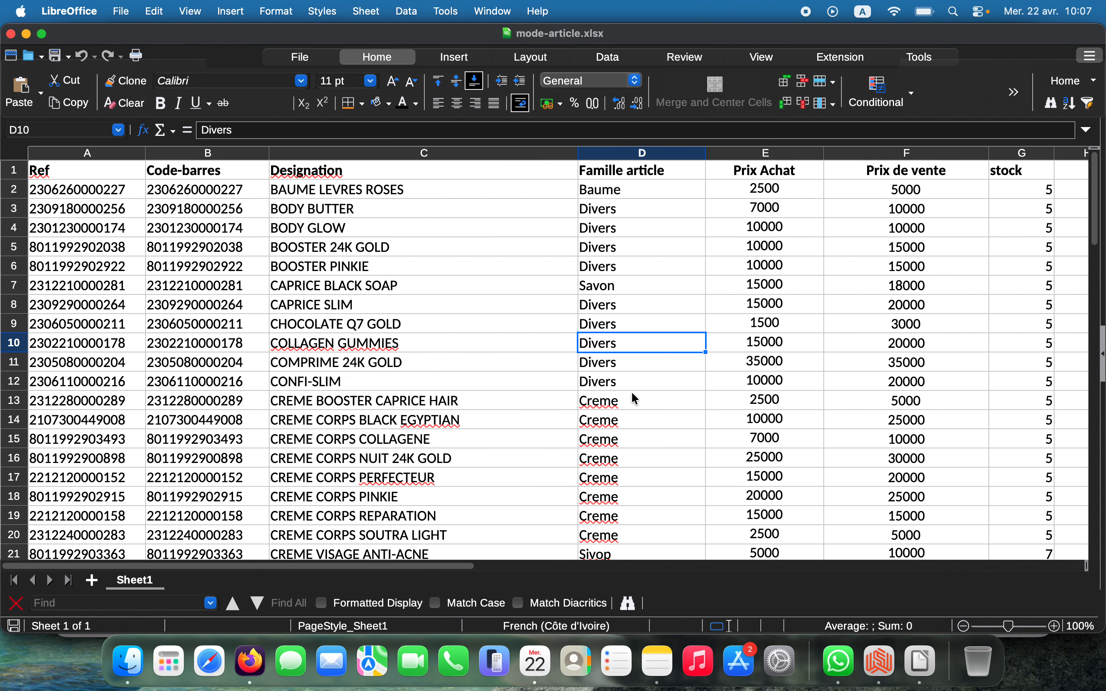
{"action": "scroll", "coordinate": [635, 397], "scroll_direction": "down", "scroll_amount": 10}
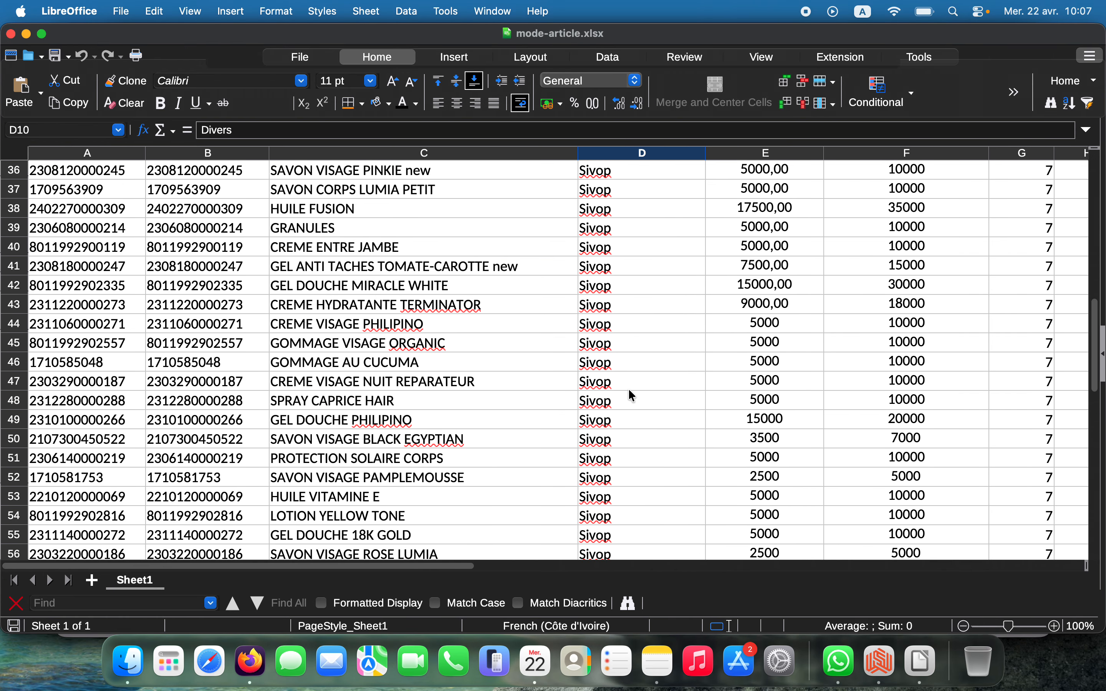
{"action": "scroll", "coordinate": [632, 395], "scroll_direction": "up", "scroll_amount": 10}
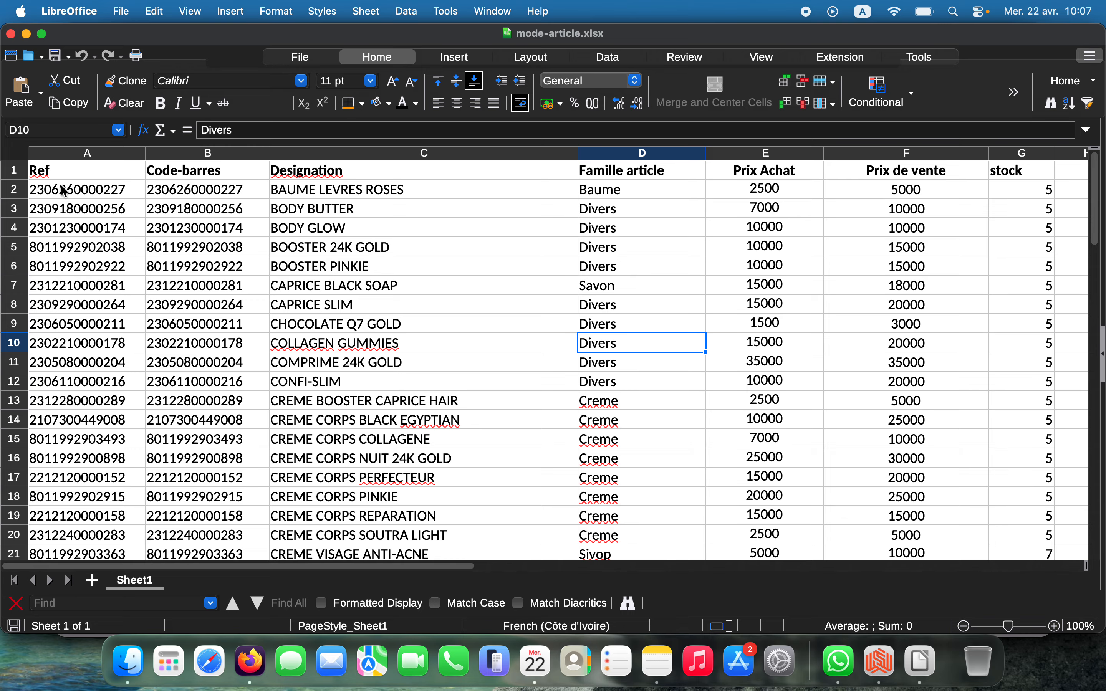
Inspect the reference, barcode, designation, family, sale price and stock cells of the sheet
{"action": "left_click", "coordinate": [91, 210]}
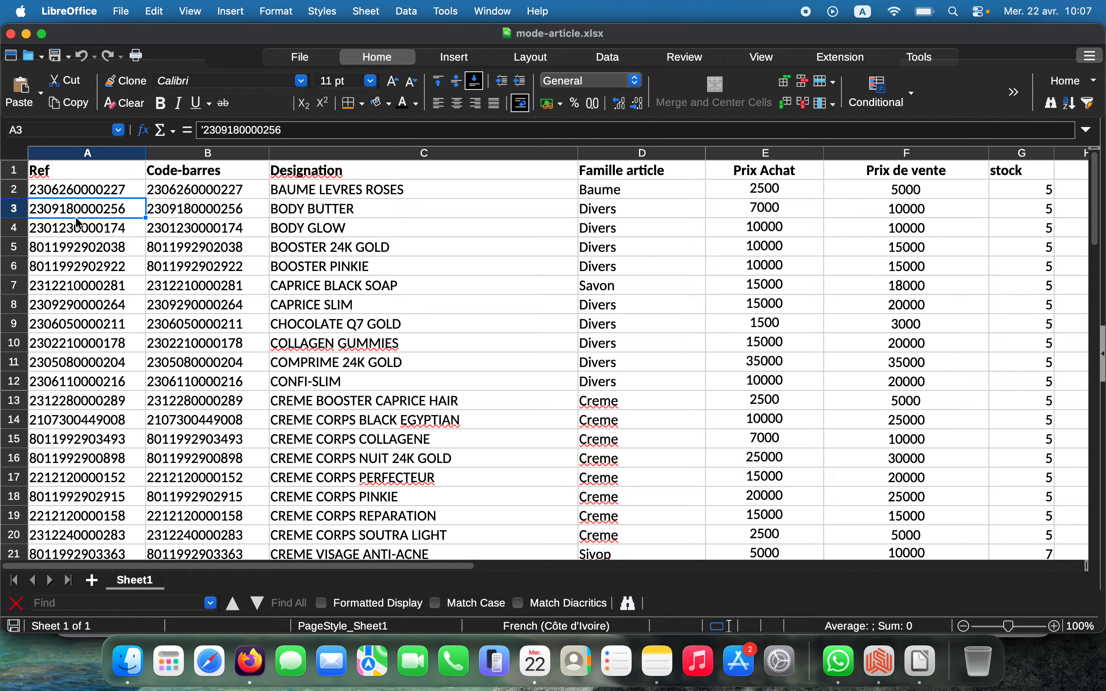
{"action": "left_click", "coordinate": [180, 192]}
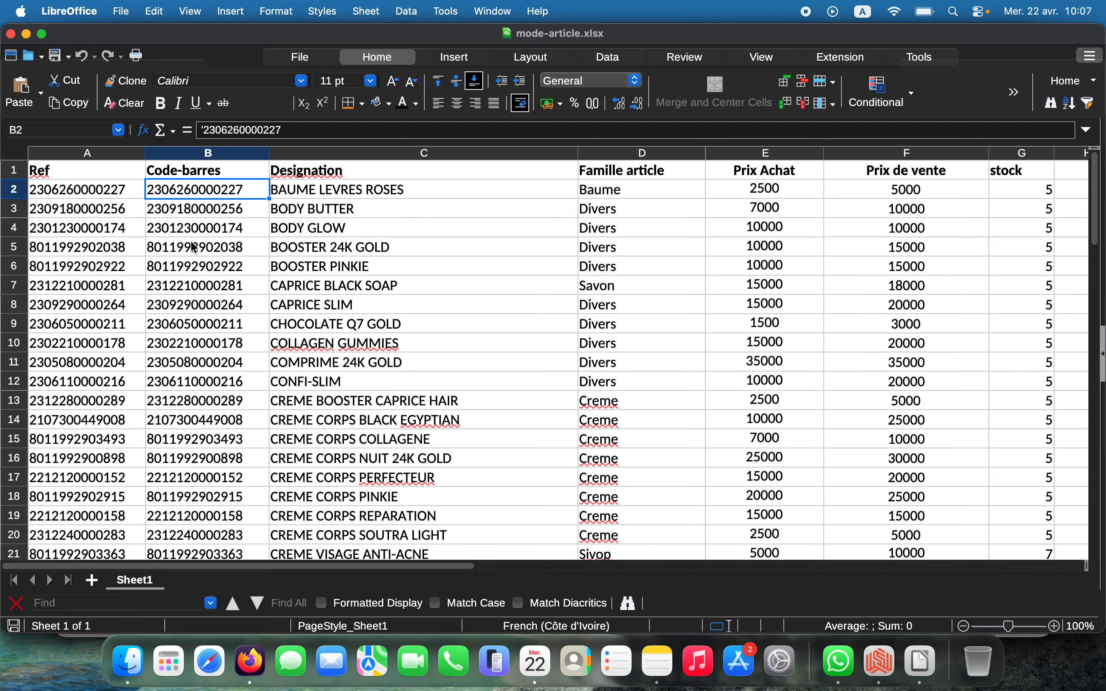
{"action": "left_click", "coordinate": [320, 191]}
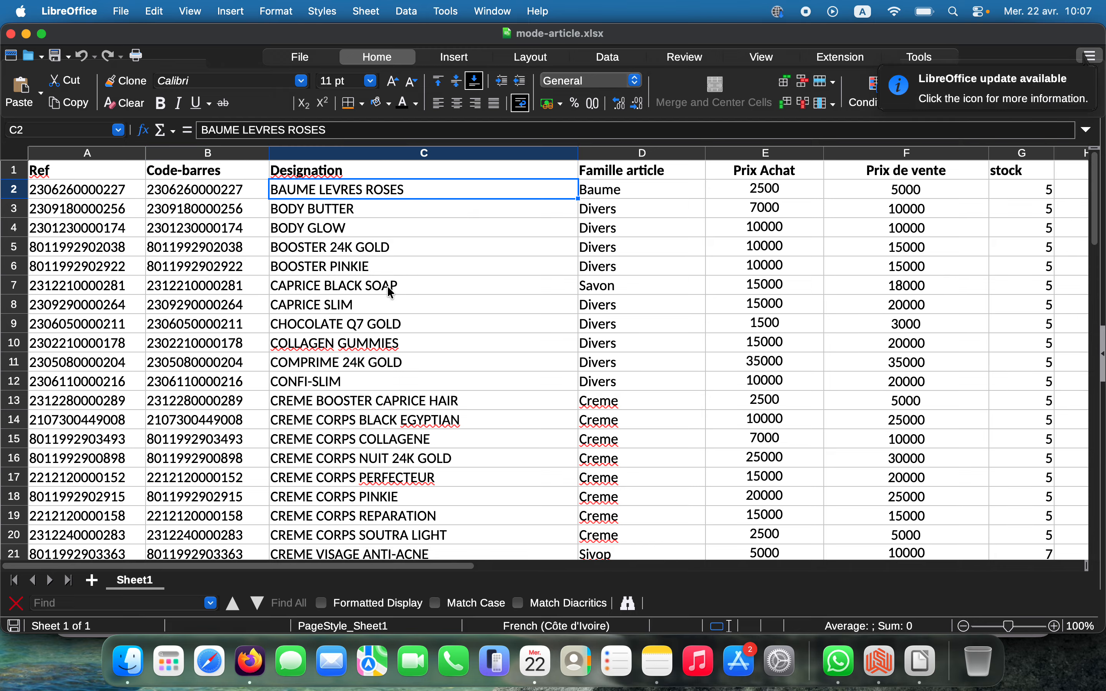
{"action": "left_click", "coordinate": [632, 190]}
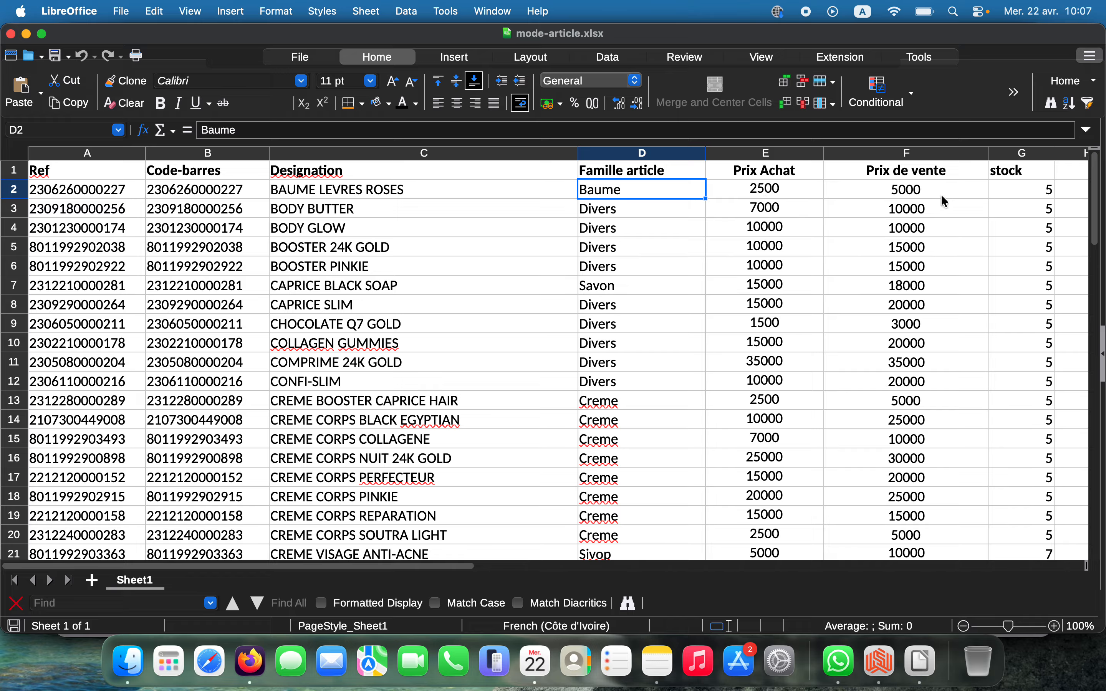
{"action": "left_click", "coordinate": [928, 187]}
{"action": "left_click", "coordinate": [1023, 190]}
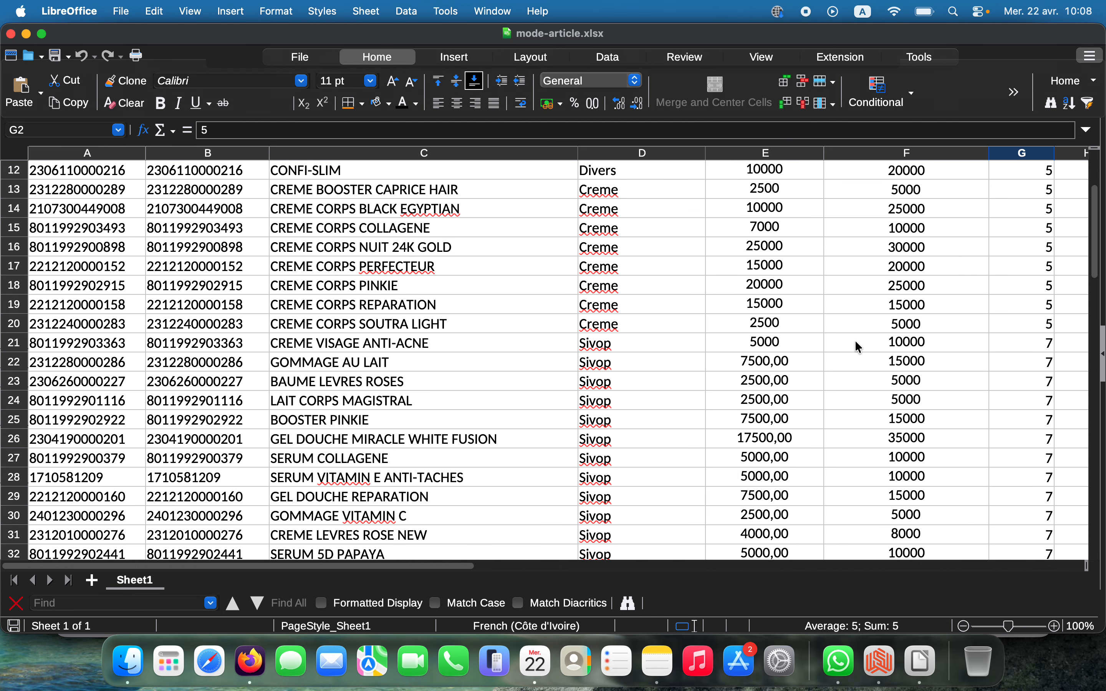
{"action": "scroll", "coordinate": [859, 346], "scroll_direction": "down", "scroll_amount": 15}
{"action": "scroll", "coordinate": [859, 346], "scroll_direction": "down", "scroll_amount": 4}
{"action": "scroll", "coordinate": [859, 345], "scroll_direction": "up", "scroll_amount": 20}
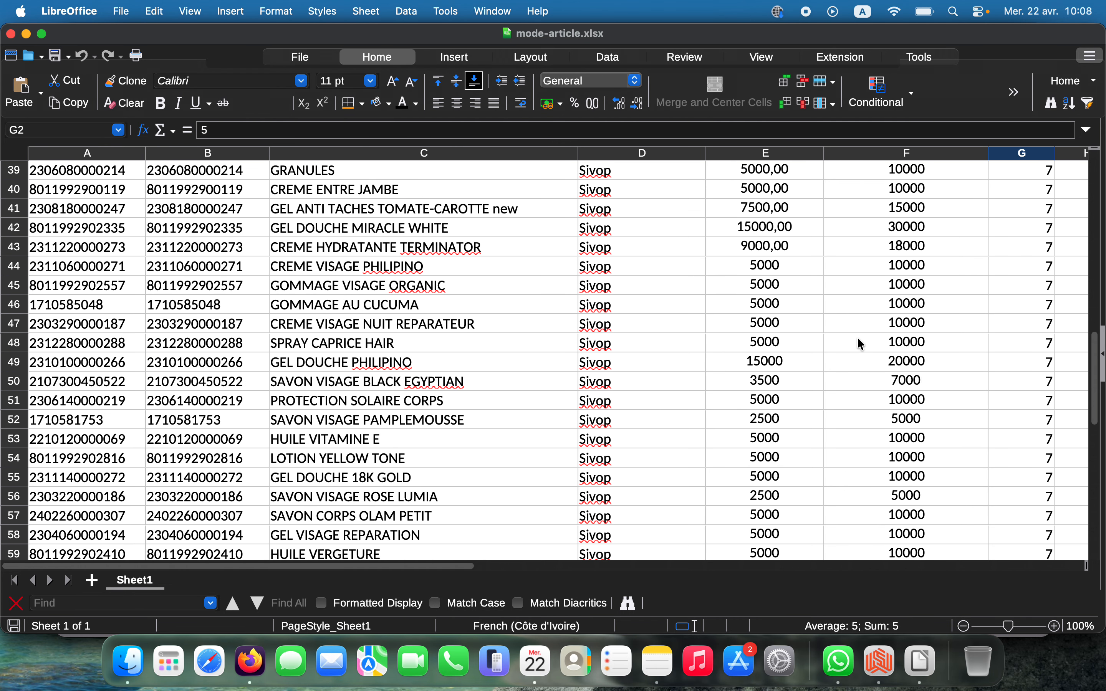
{"action": "left_click", "coordinate": [854, 312]}
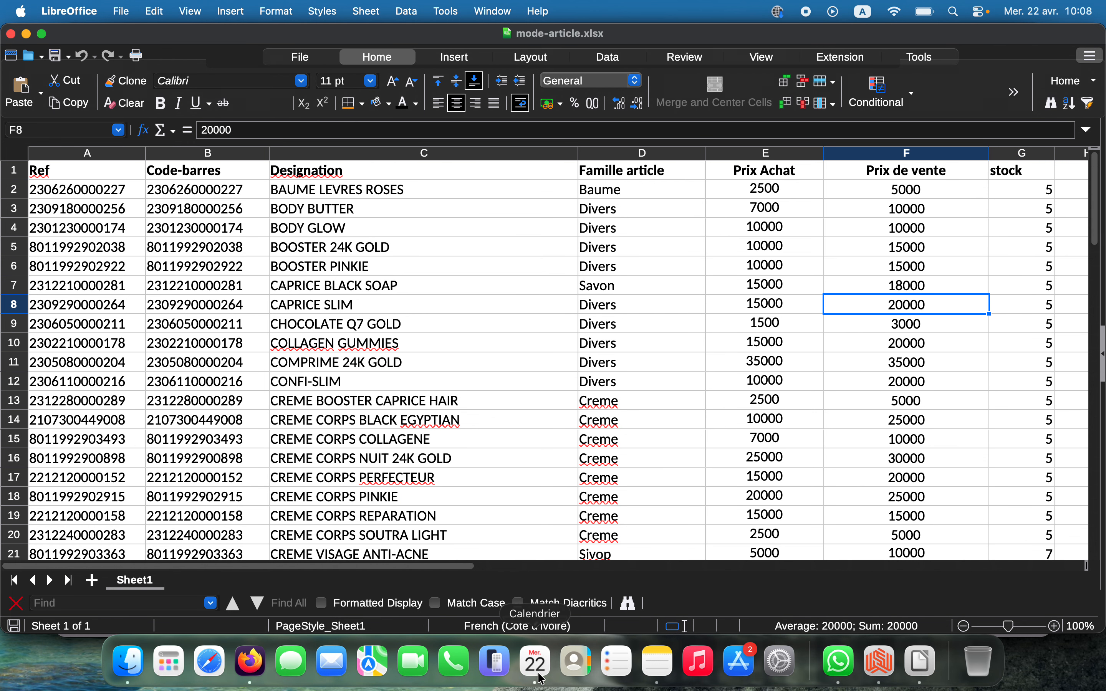
Import mode-article.xlsx from Documents > Docs into the whataa article list
{"action": "left_click", "coordinate": [883, 668]}
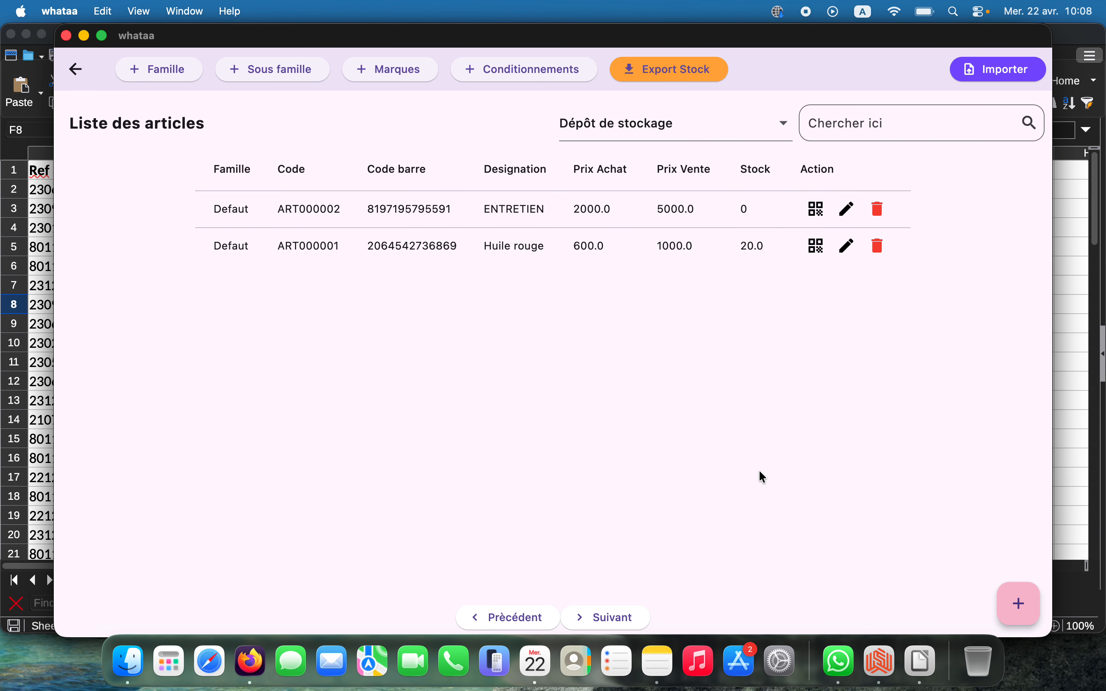
{"action": "left_click", "coordinate": [1011, 73]}
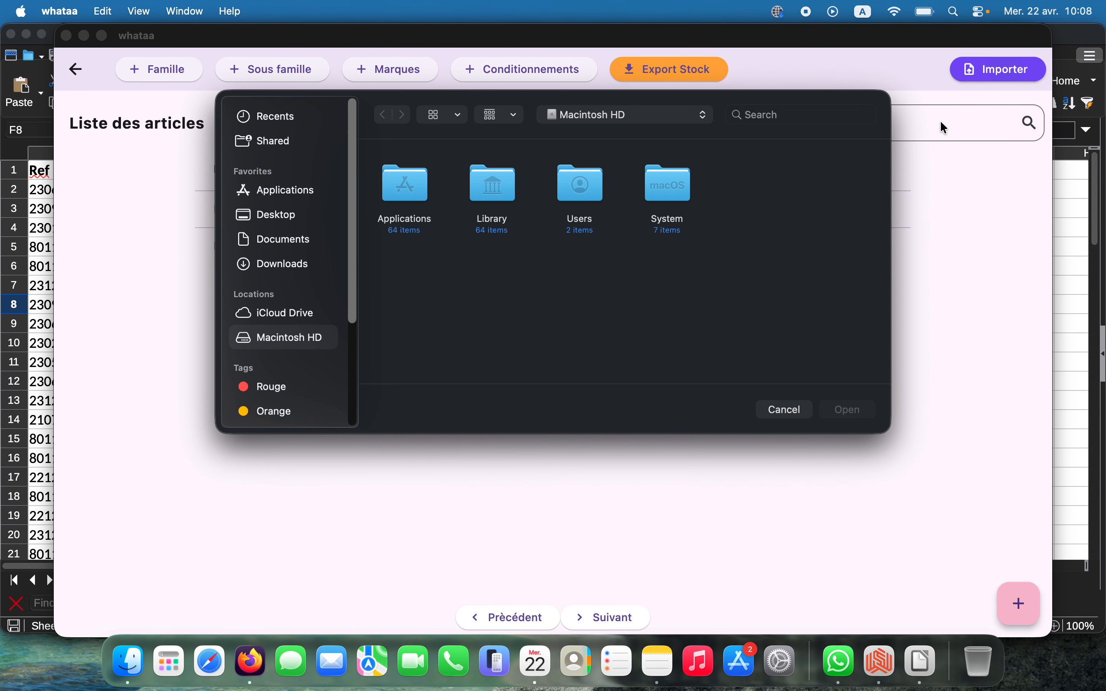
{"action": "left_click", "coordinate": [283, 247]}
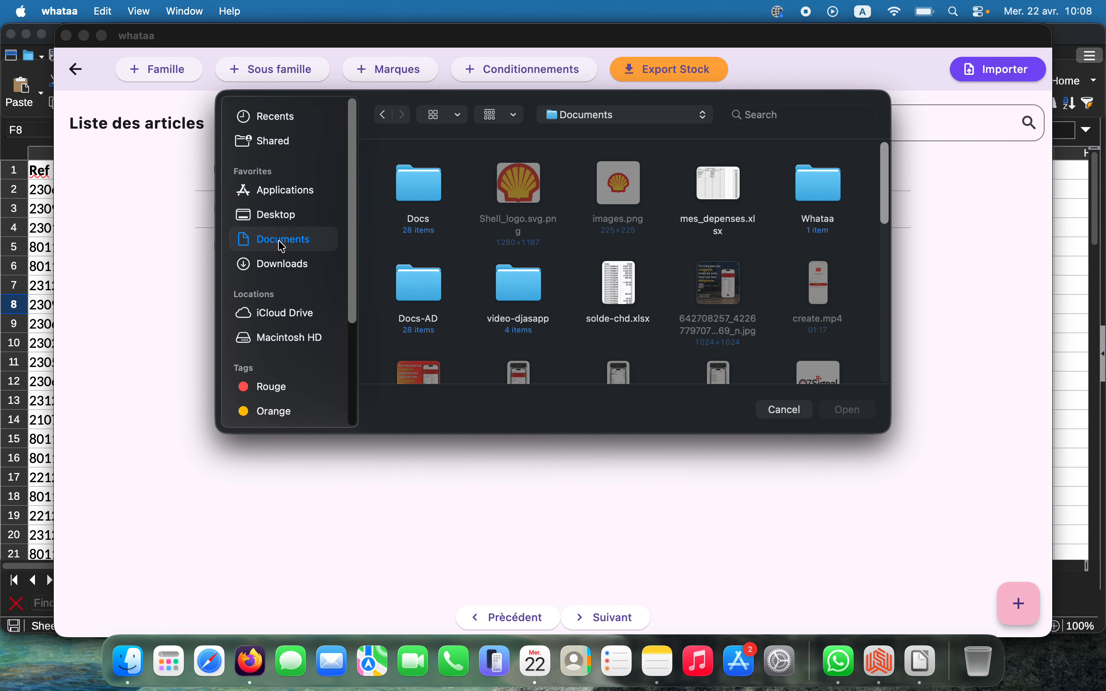
{"action": "double_click", "coordinate": [404, 195]}
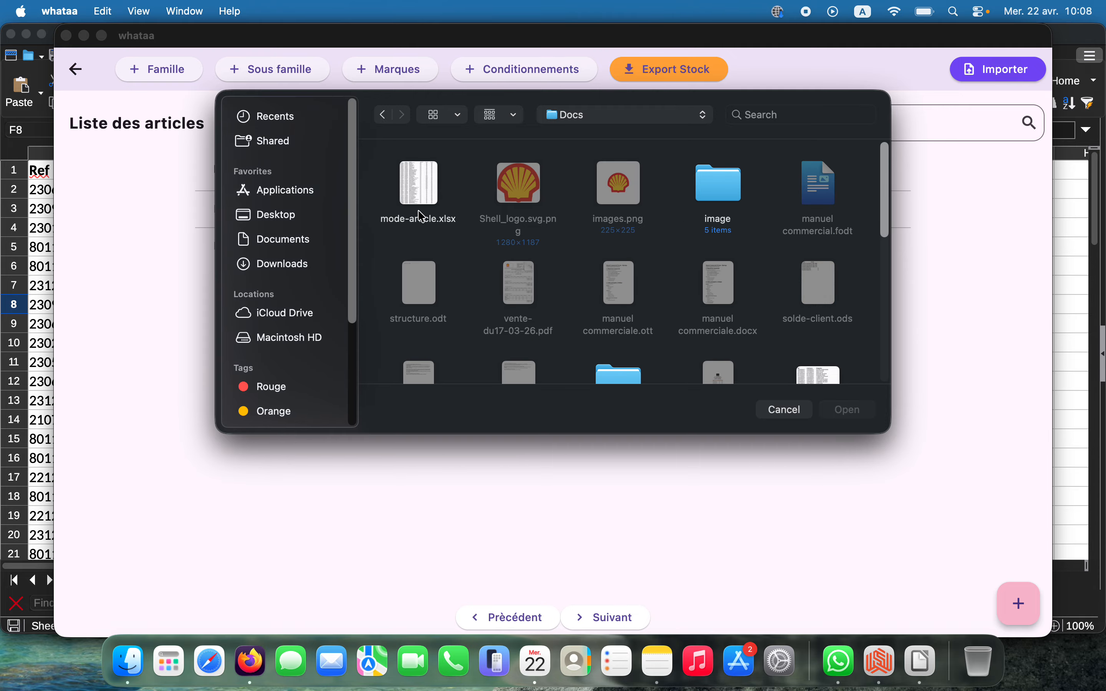
{"action": "left_click", "coordinate": [421, 193]}
{"action": "left_click", "coordinate": [848, 411]}
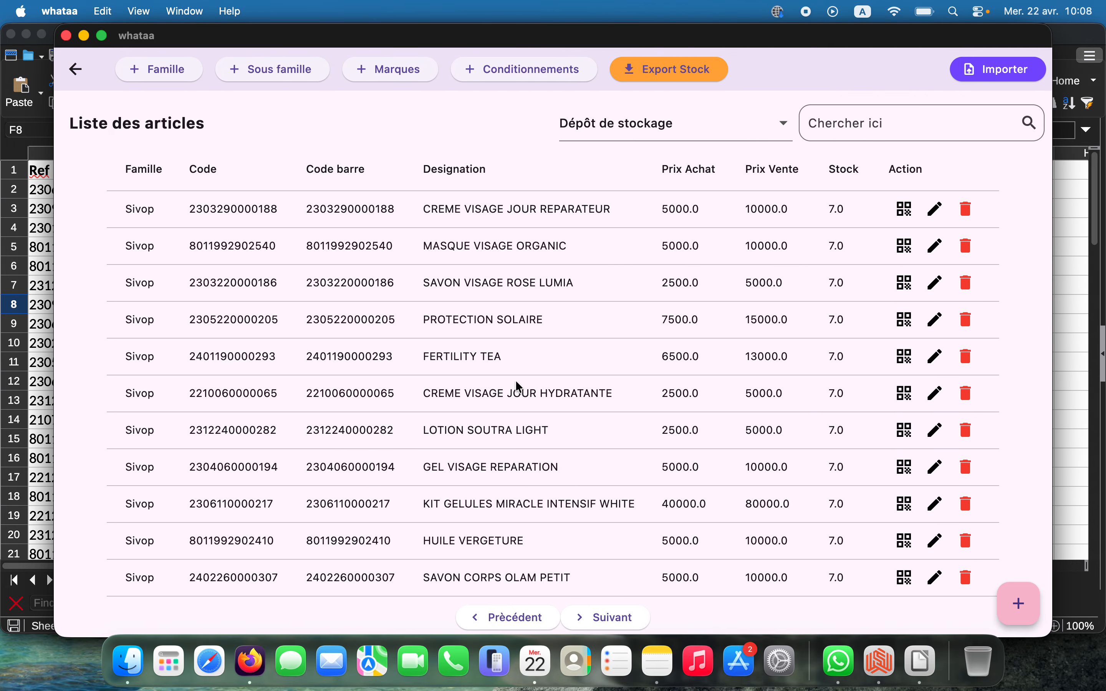
Page through the imported article list, then search 'hui' to filter the HUILE items
{"action": "scroll", "coordinate": [519, 387], "scroll_direction": "down", "scroll_amount": 10}
{"action": "scroll", "coordinate": [520, 391], "scroll_direction": "up", "scroll_amount": 10}
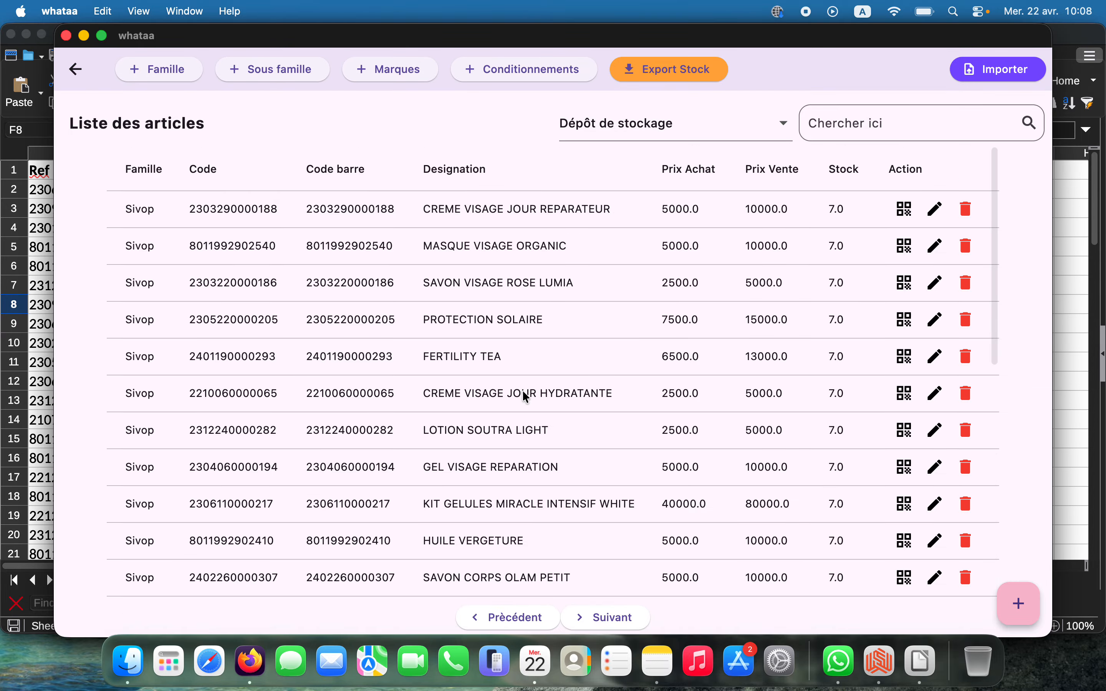
{"action": "scroll", "coordinate": [526, 394], "scroll_direction": "down", "scroll_amount": 10}
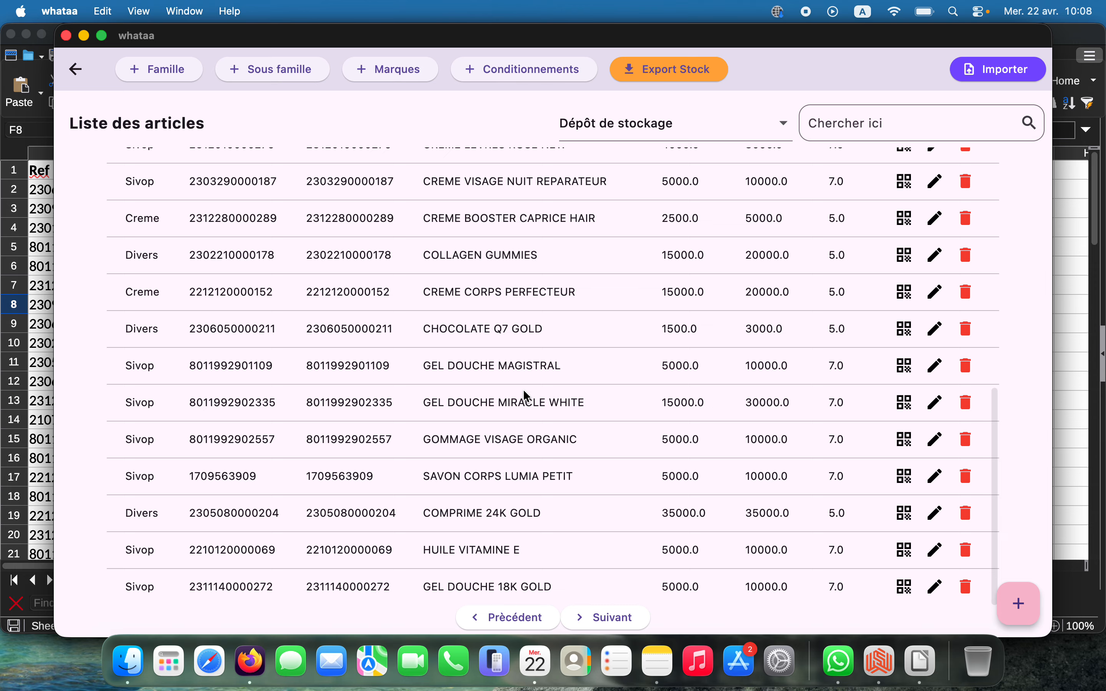
{"action": "left_click", "coordinate": [606, 625]}
{"action": "left_click", "coordinate": [518, 622]}
{"action": "left_click", "coordinate": [837, 126]}
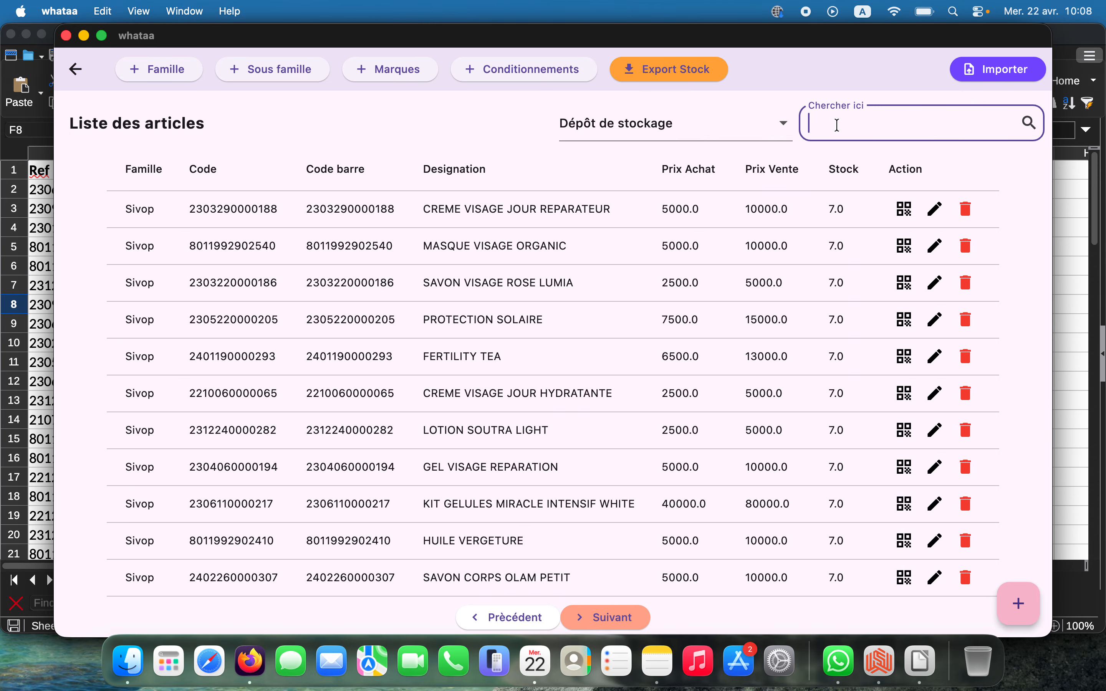
{"action": "type", "text": "huil"}
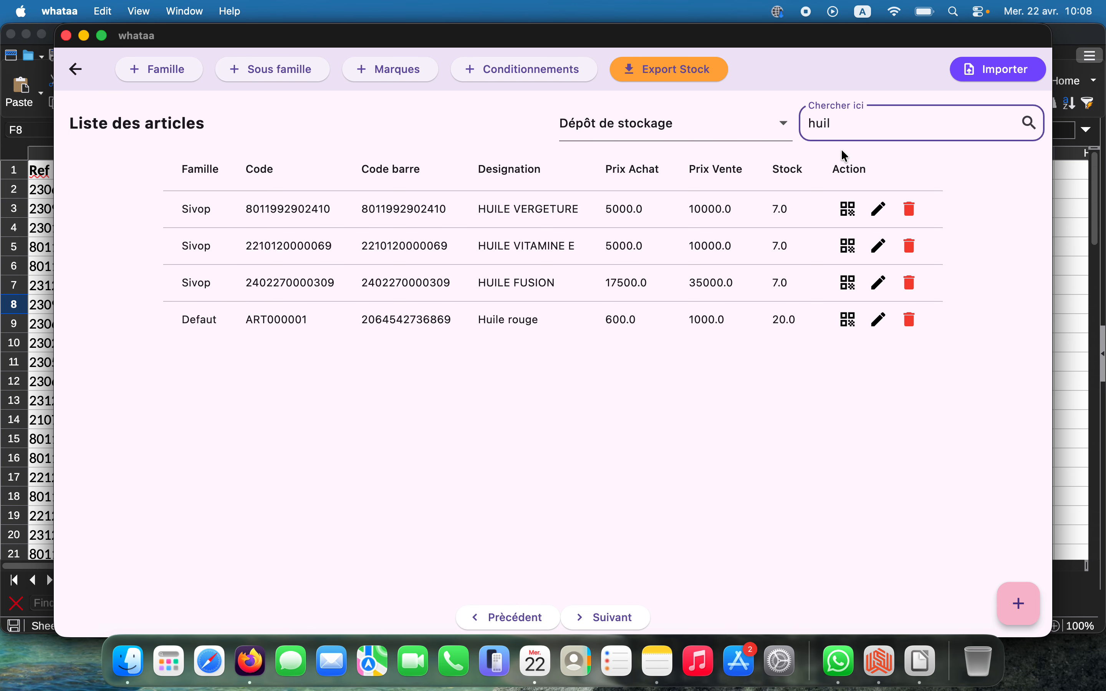
Close the new-article form, view the families, then return to the dashboard showing 67 articles
{"action": "left_click", "coordinate": [1022, 605]}
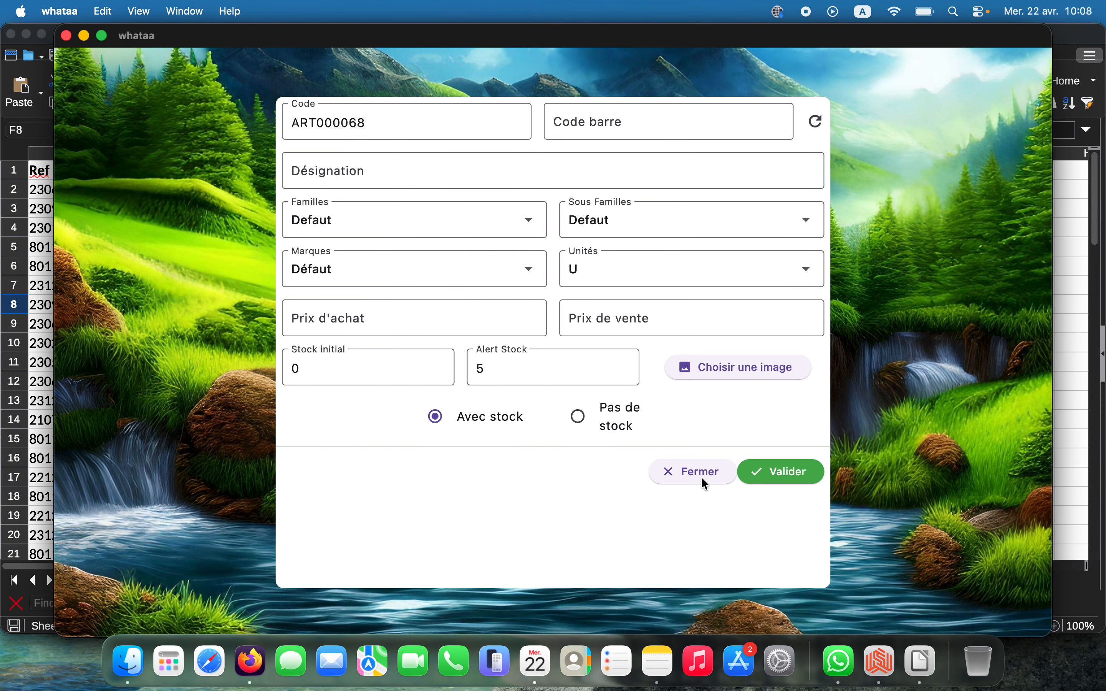
{"action": "left_click", "coordinate": [688, 476]}
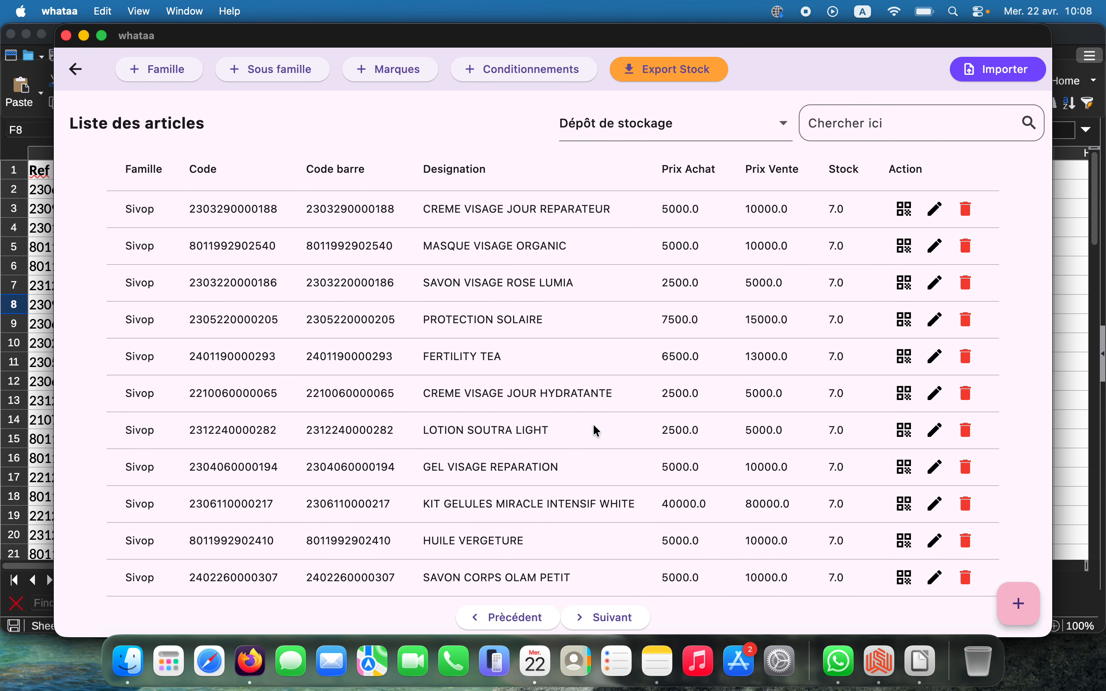
{"action": "left_click", "coordinate": [178, 71]}
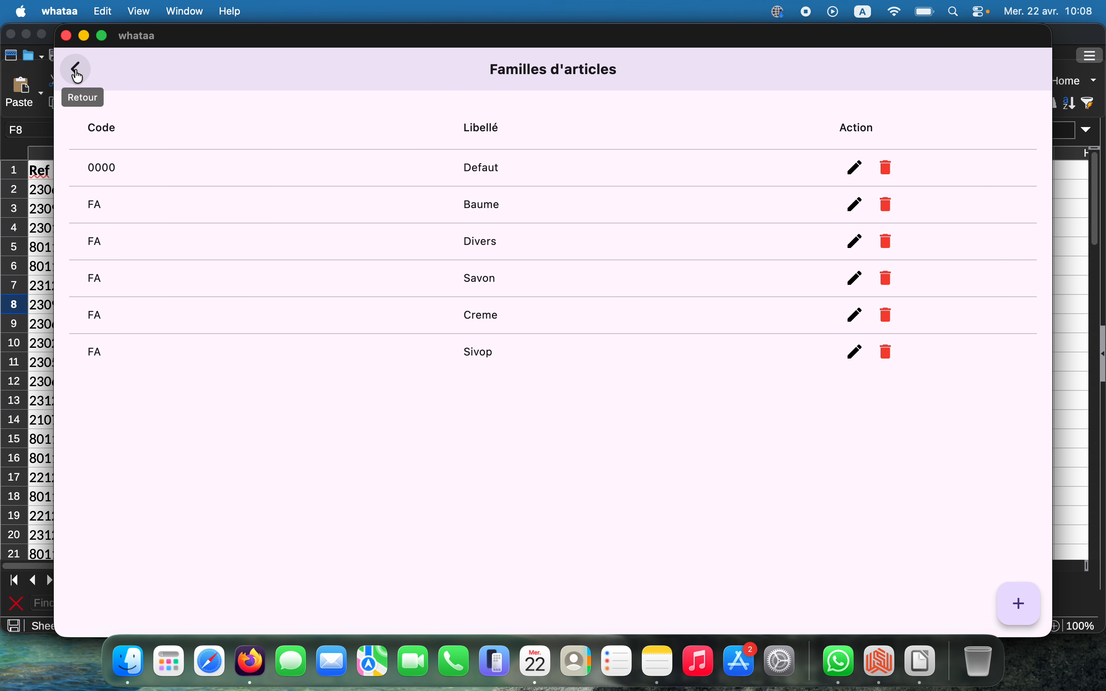
{"action": "left_click", "coordinate": [77, 73]}
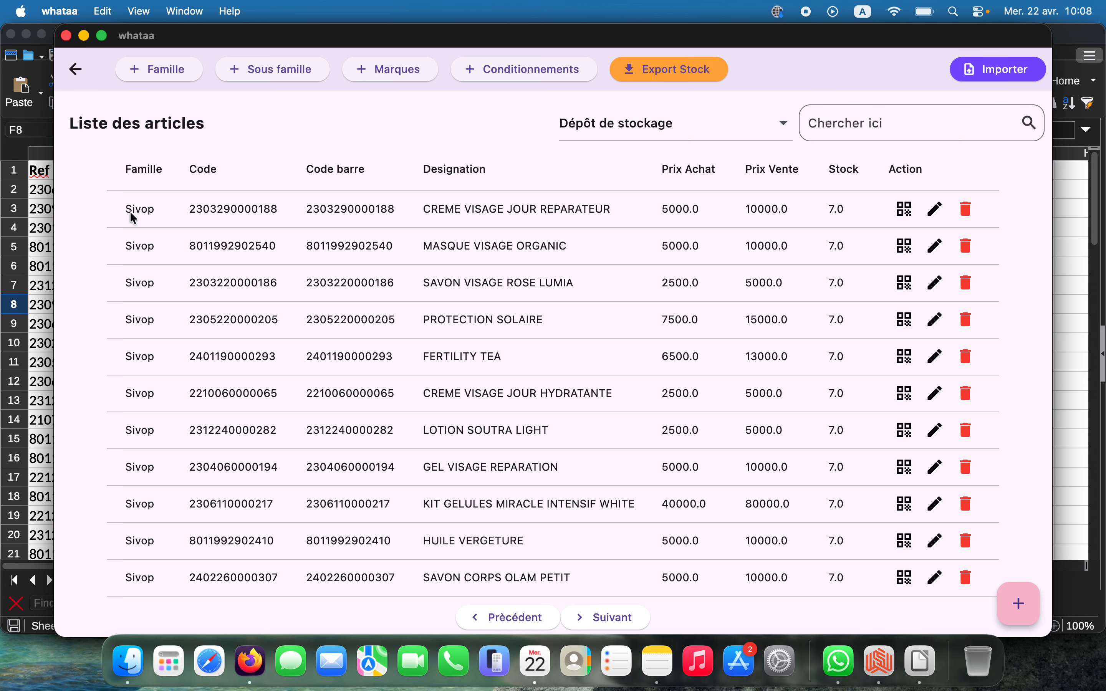
{"action": "left_click", "coordinate": [75, 71]}
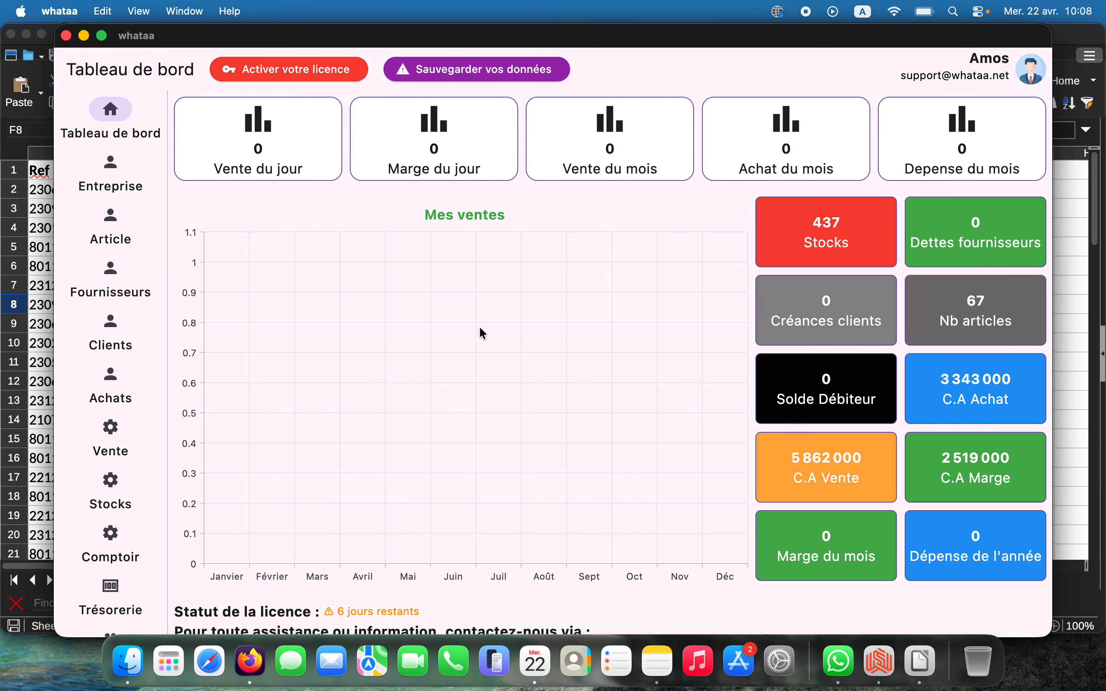